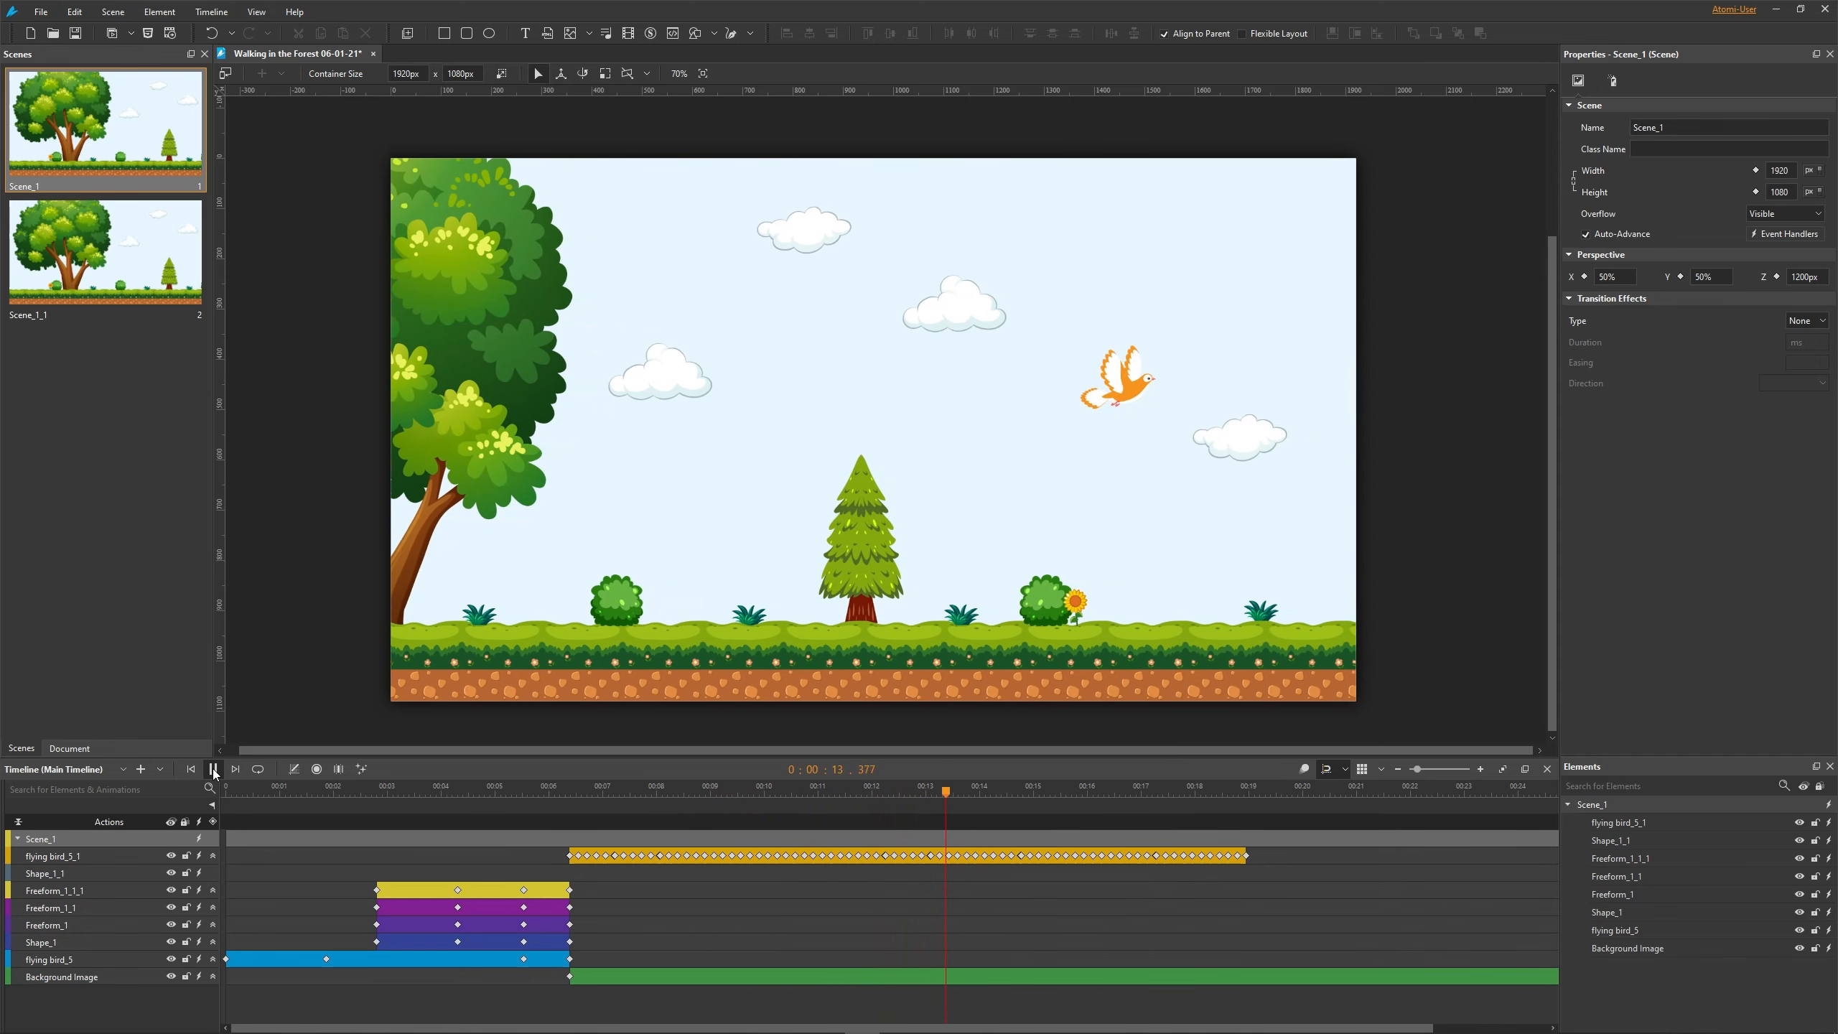
- Switch to the second scene and insert the flying bird image from Downloads
left_click(146, 271)
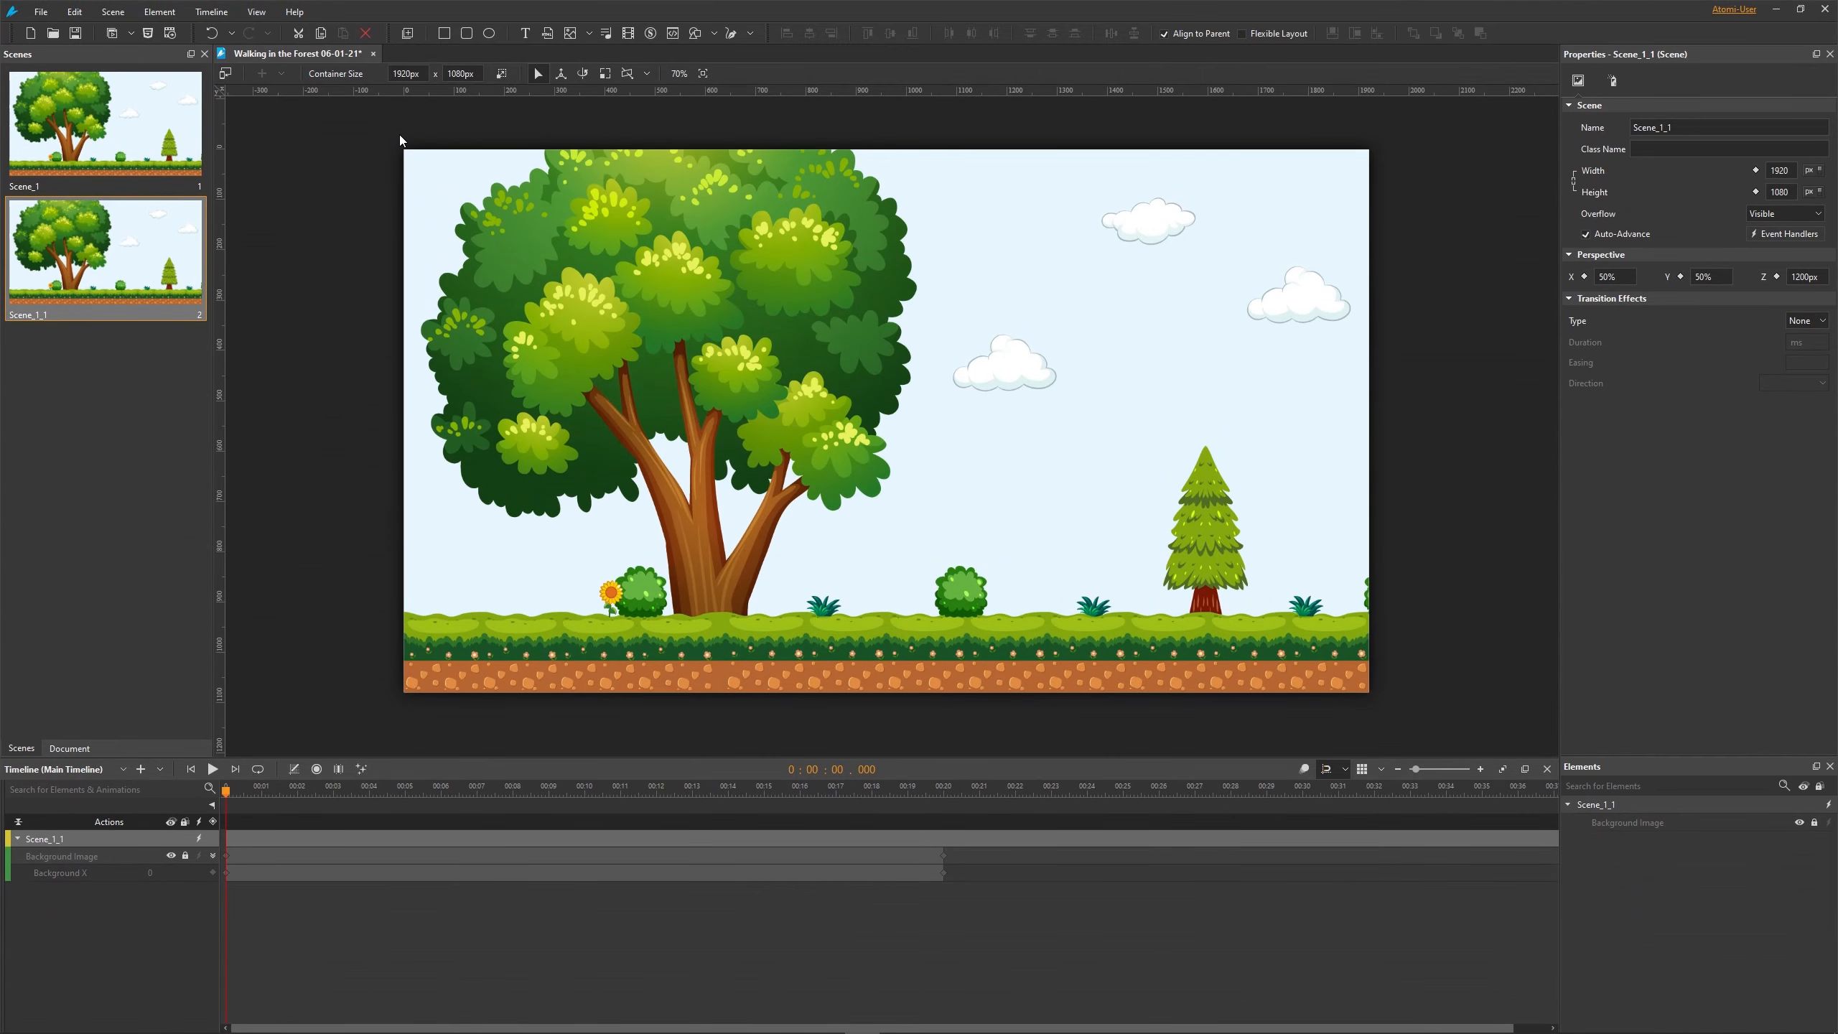
left_click(569, 34)
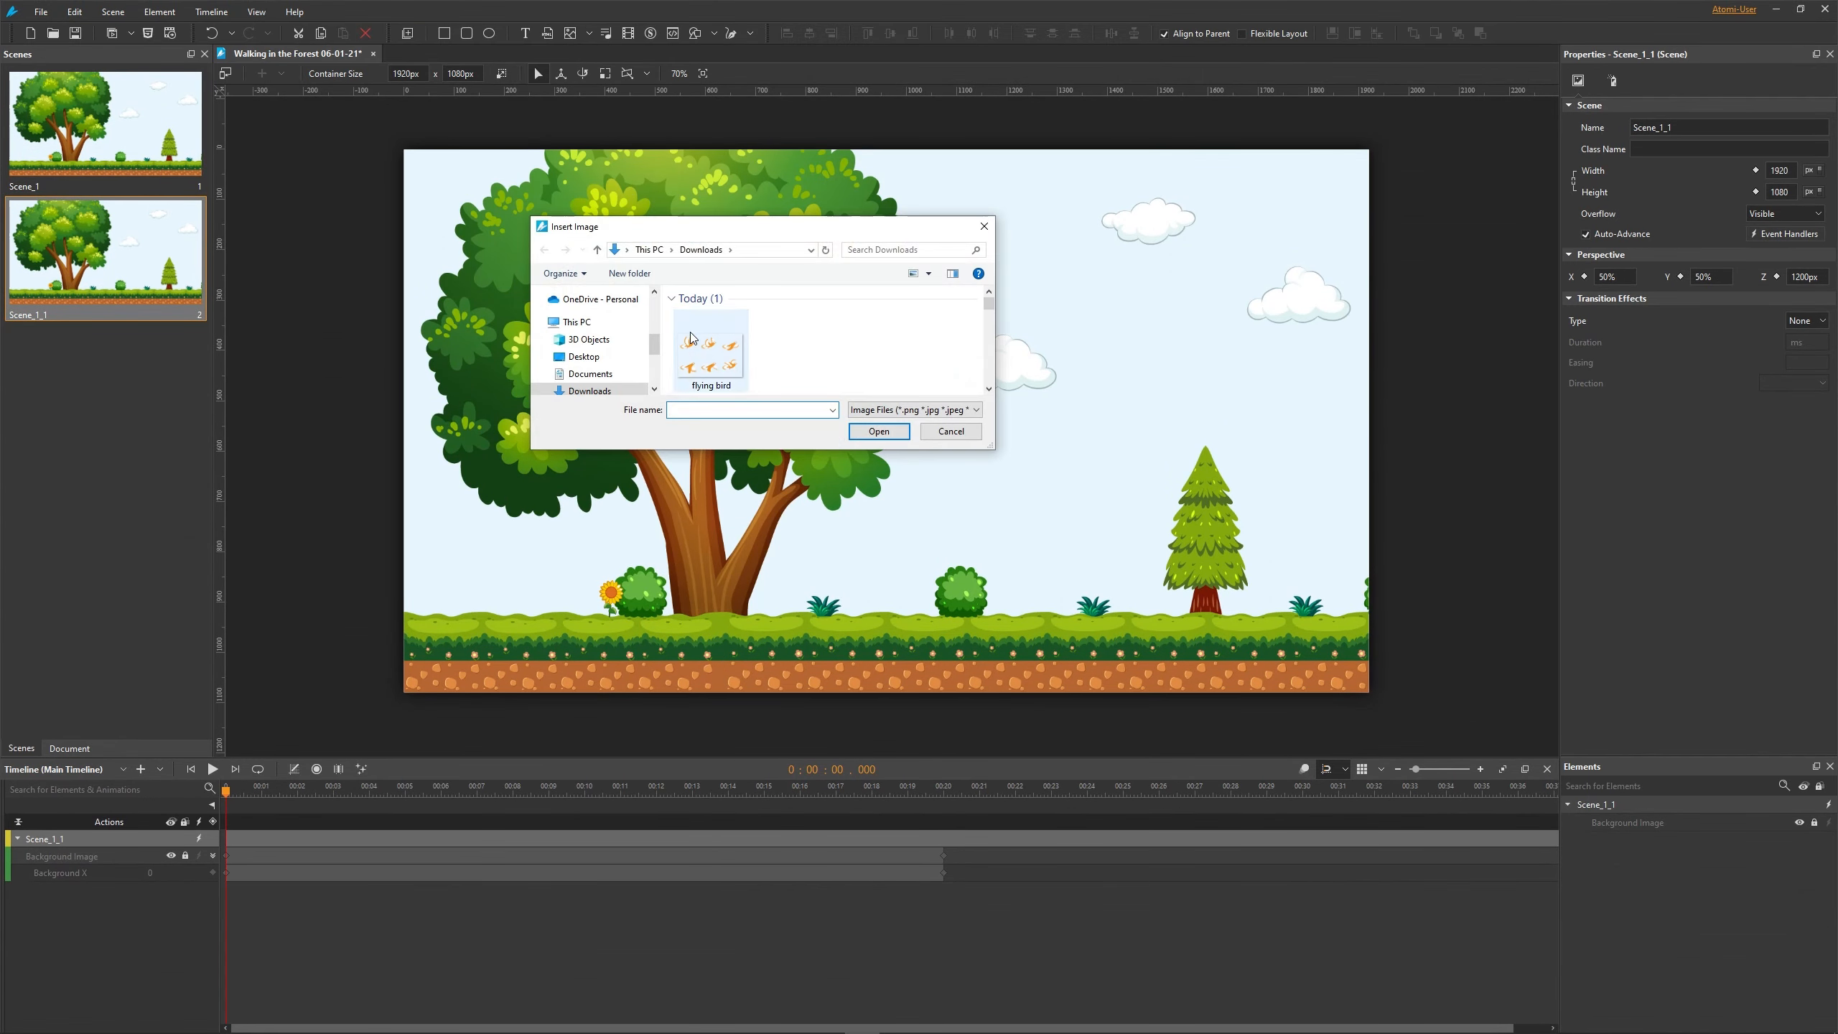
left_click(711, 356)
left_click(871, 431)
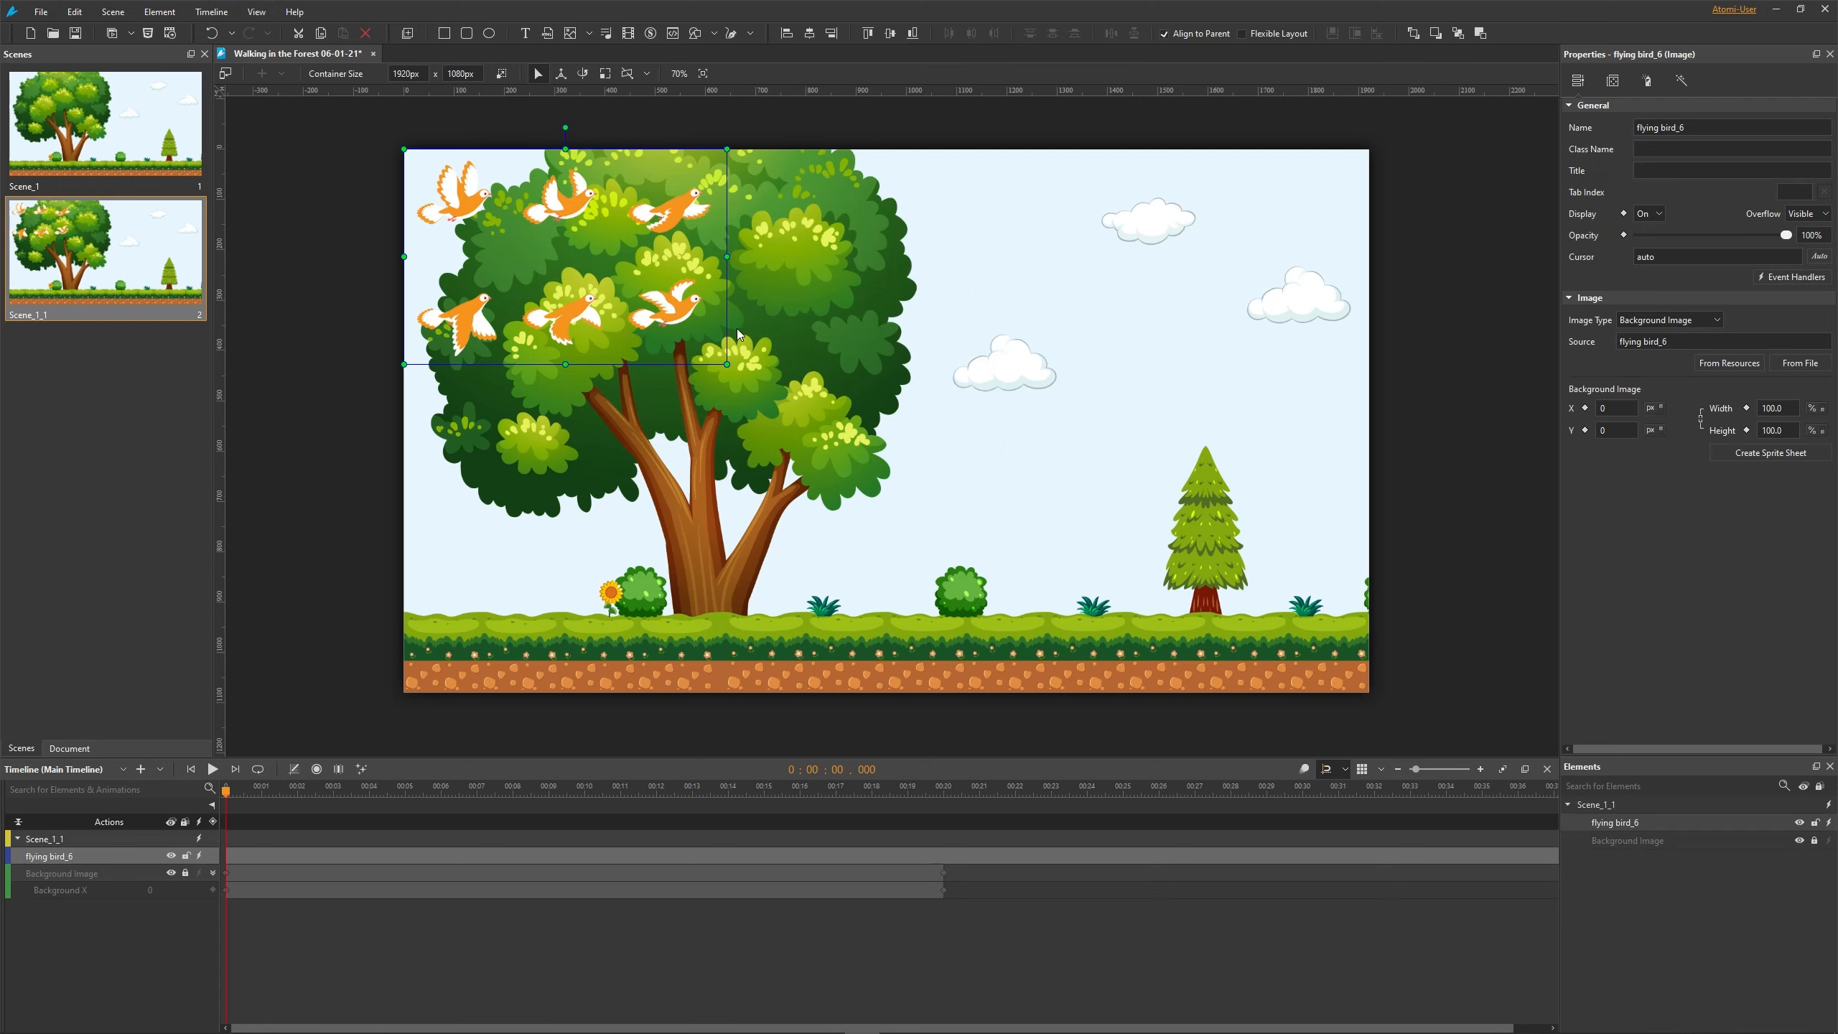
- Move the bird image to the upper right of the stage and set its image type to Background Image
left_click_drag(683, 312, 1239, 368)
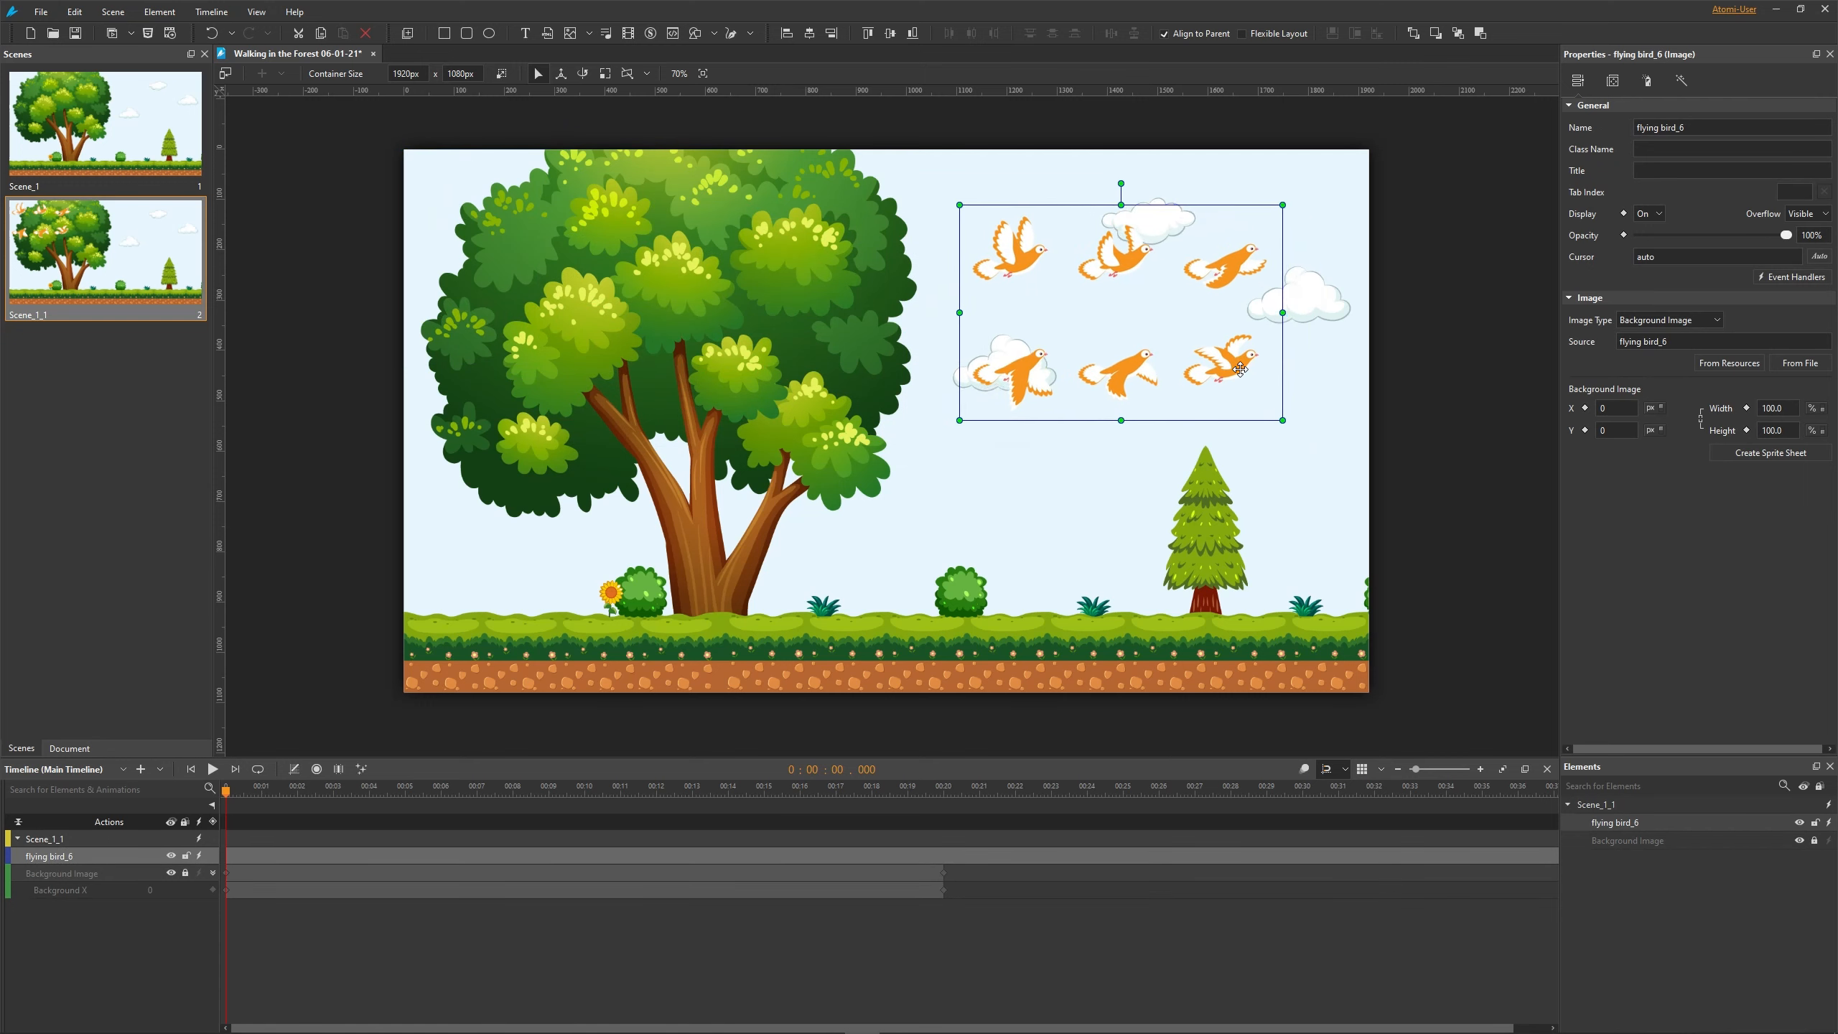
left_click(1717, 321)
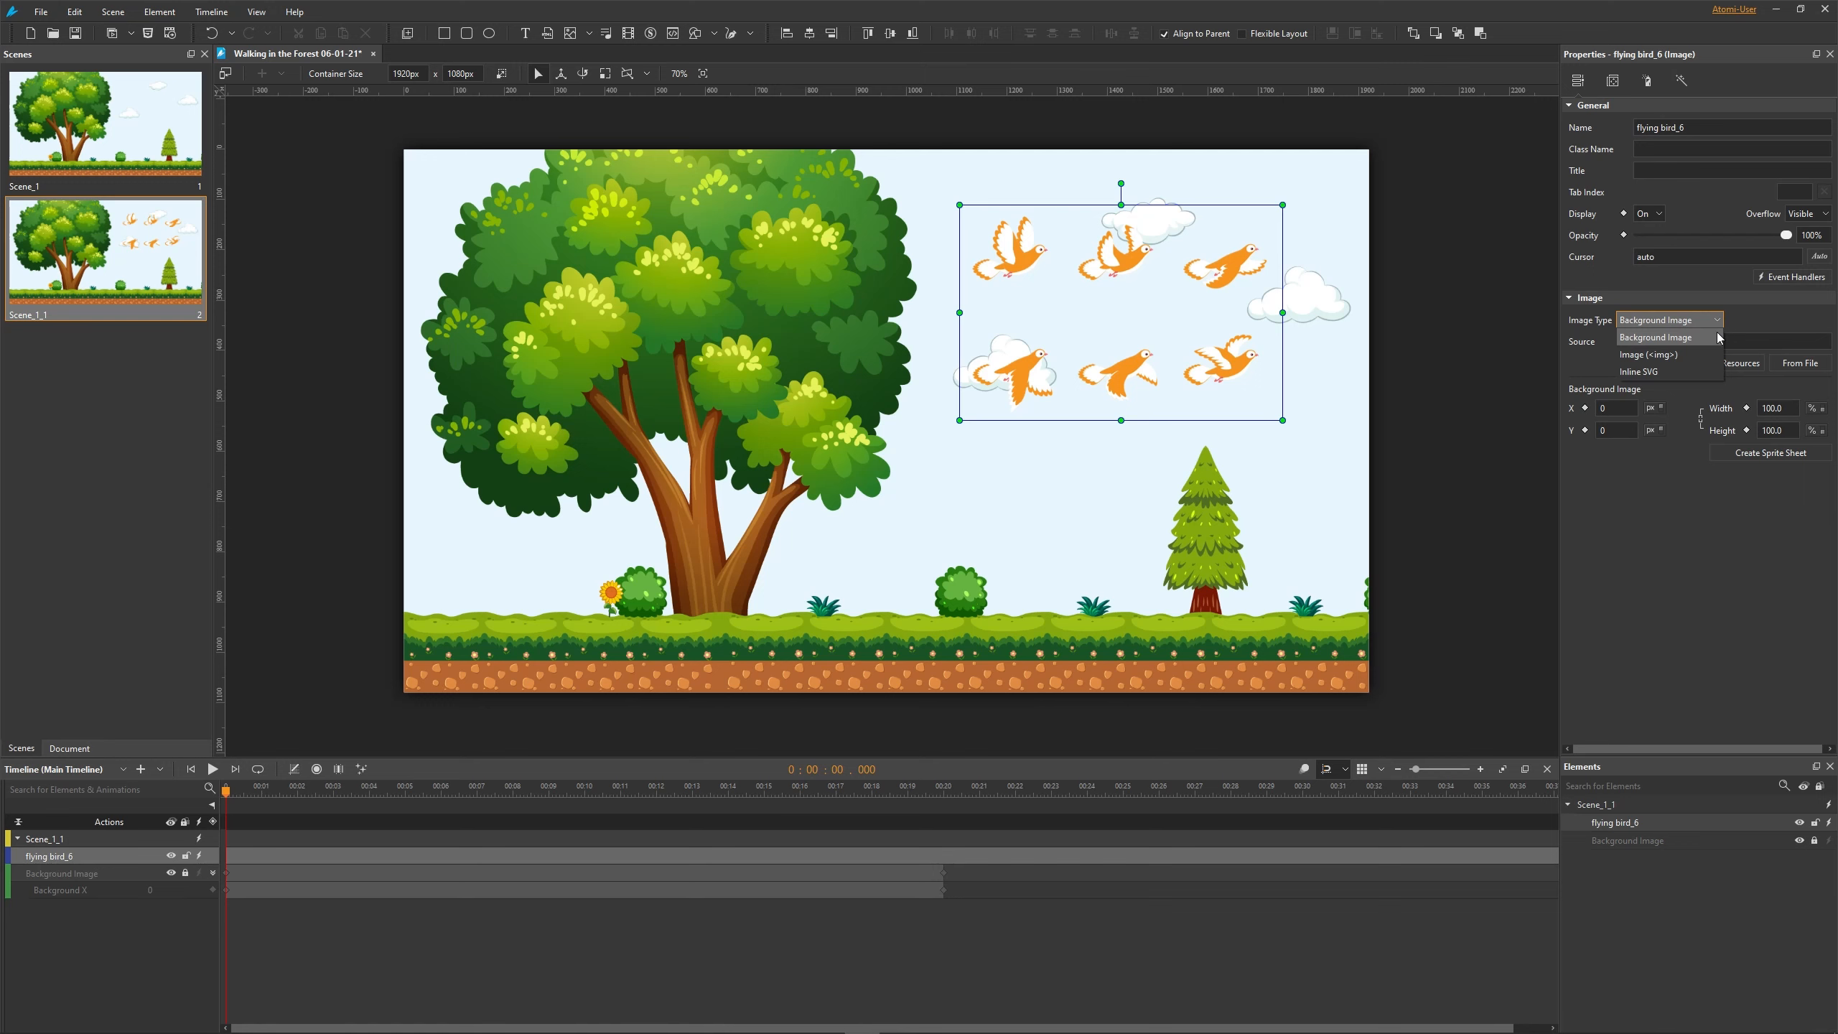
left_click(1714, 339)
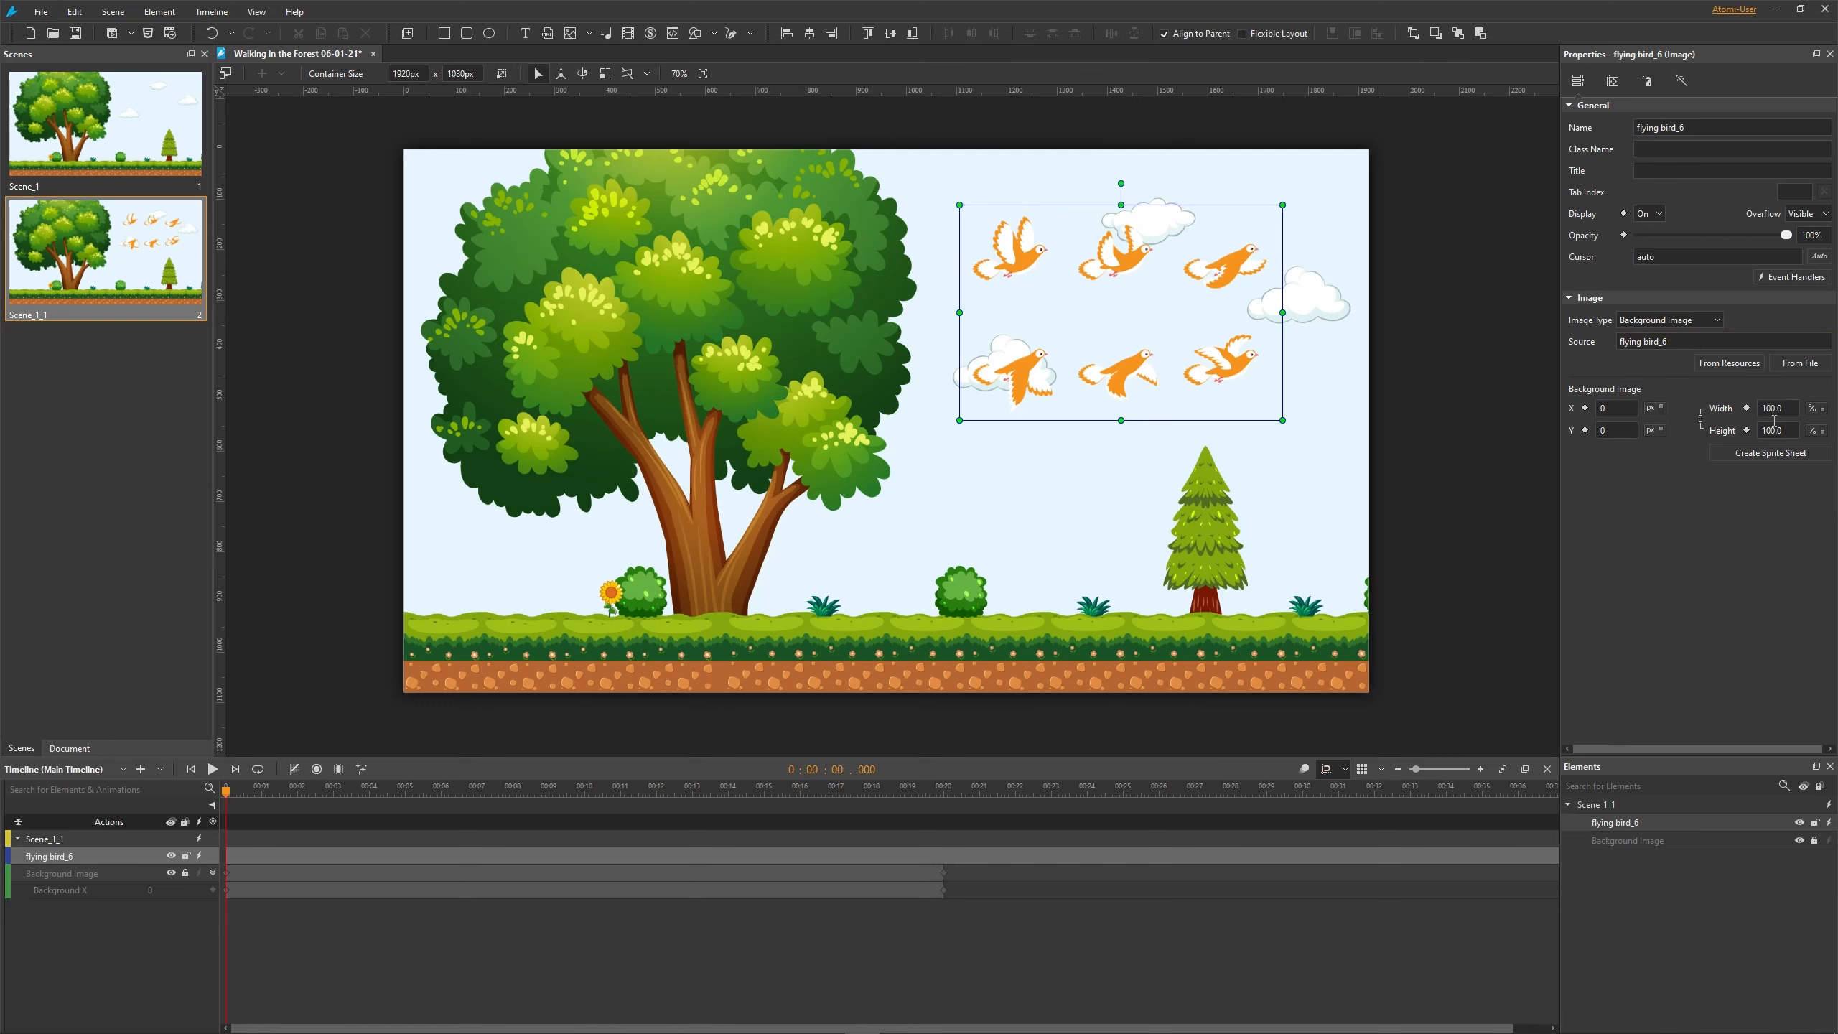
- Start creating a sprite sheet and divide the default sprite into 2 rows and 3 columns
left_click(1770, 453)
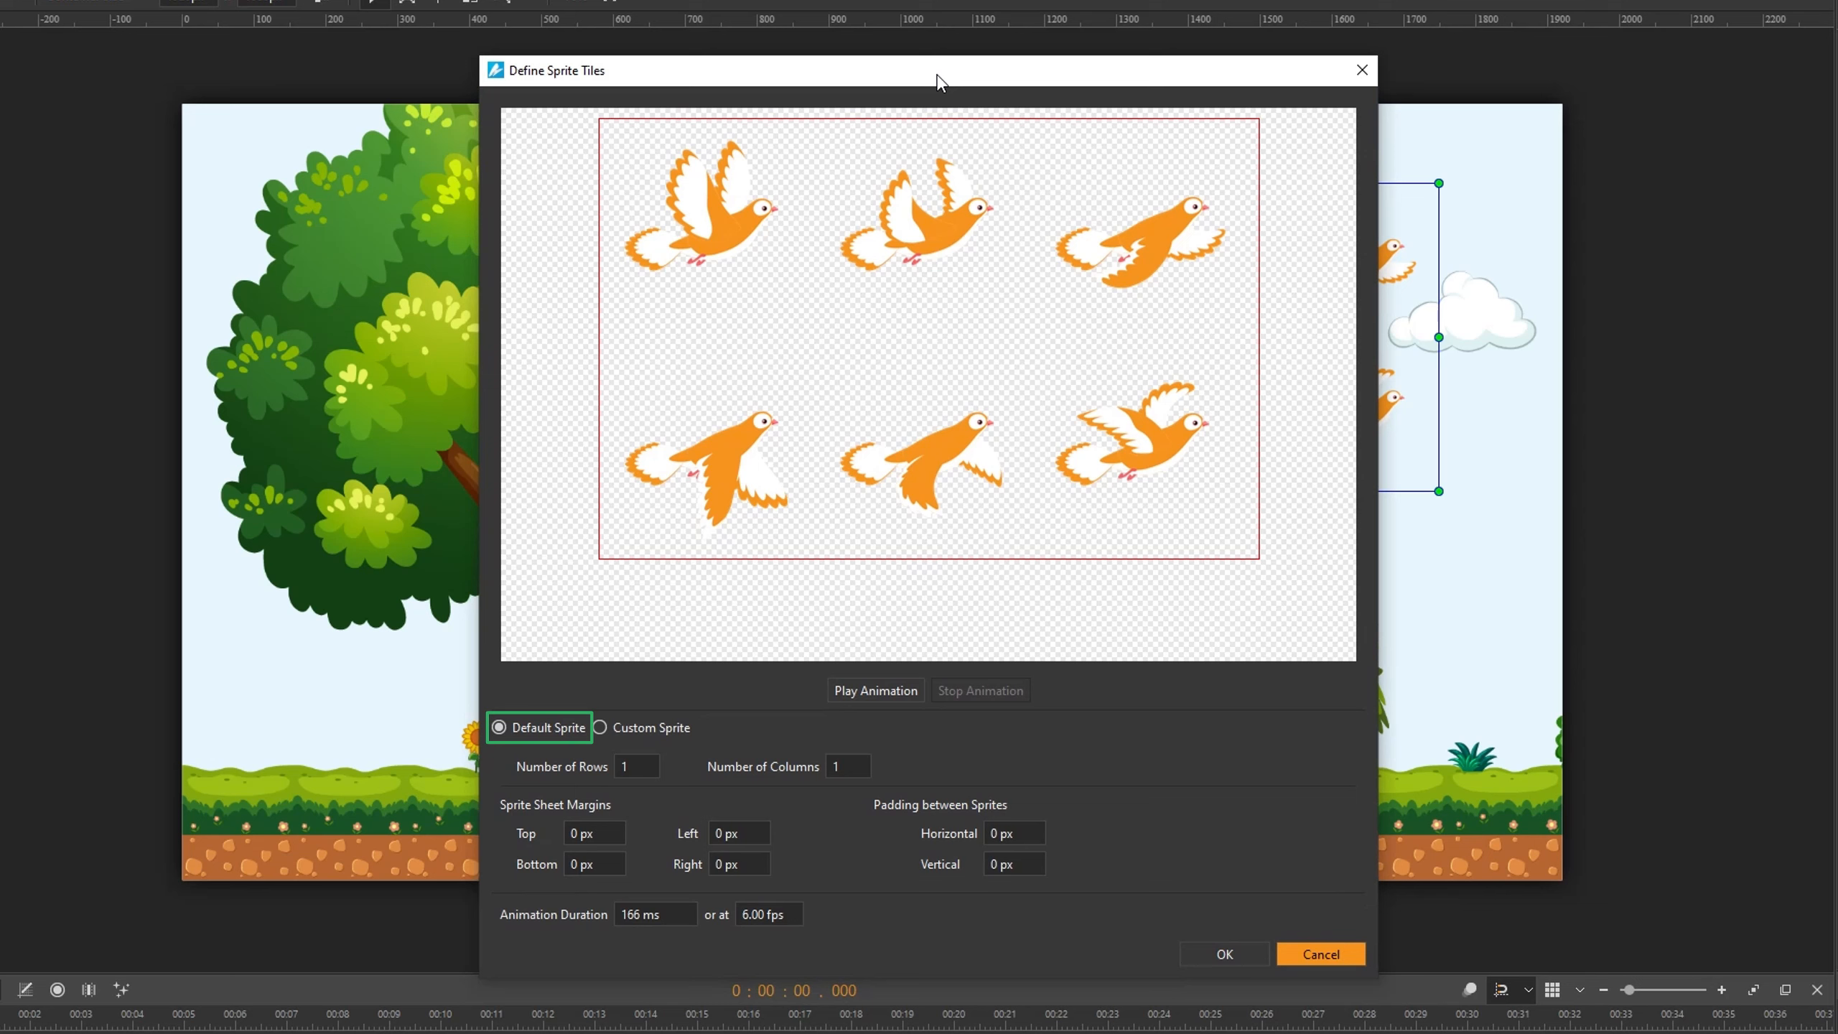
left_click(623, 766)
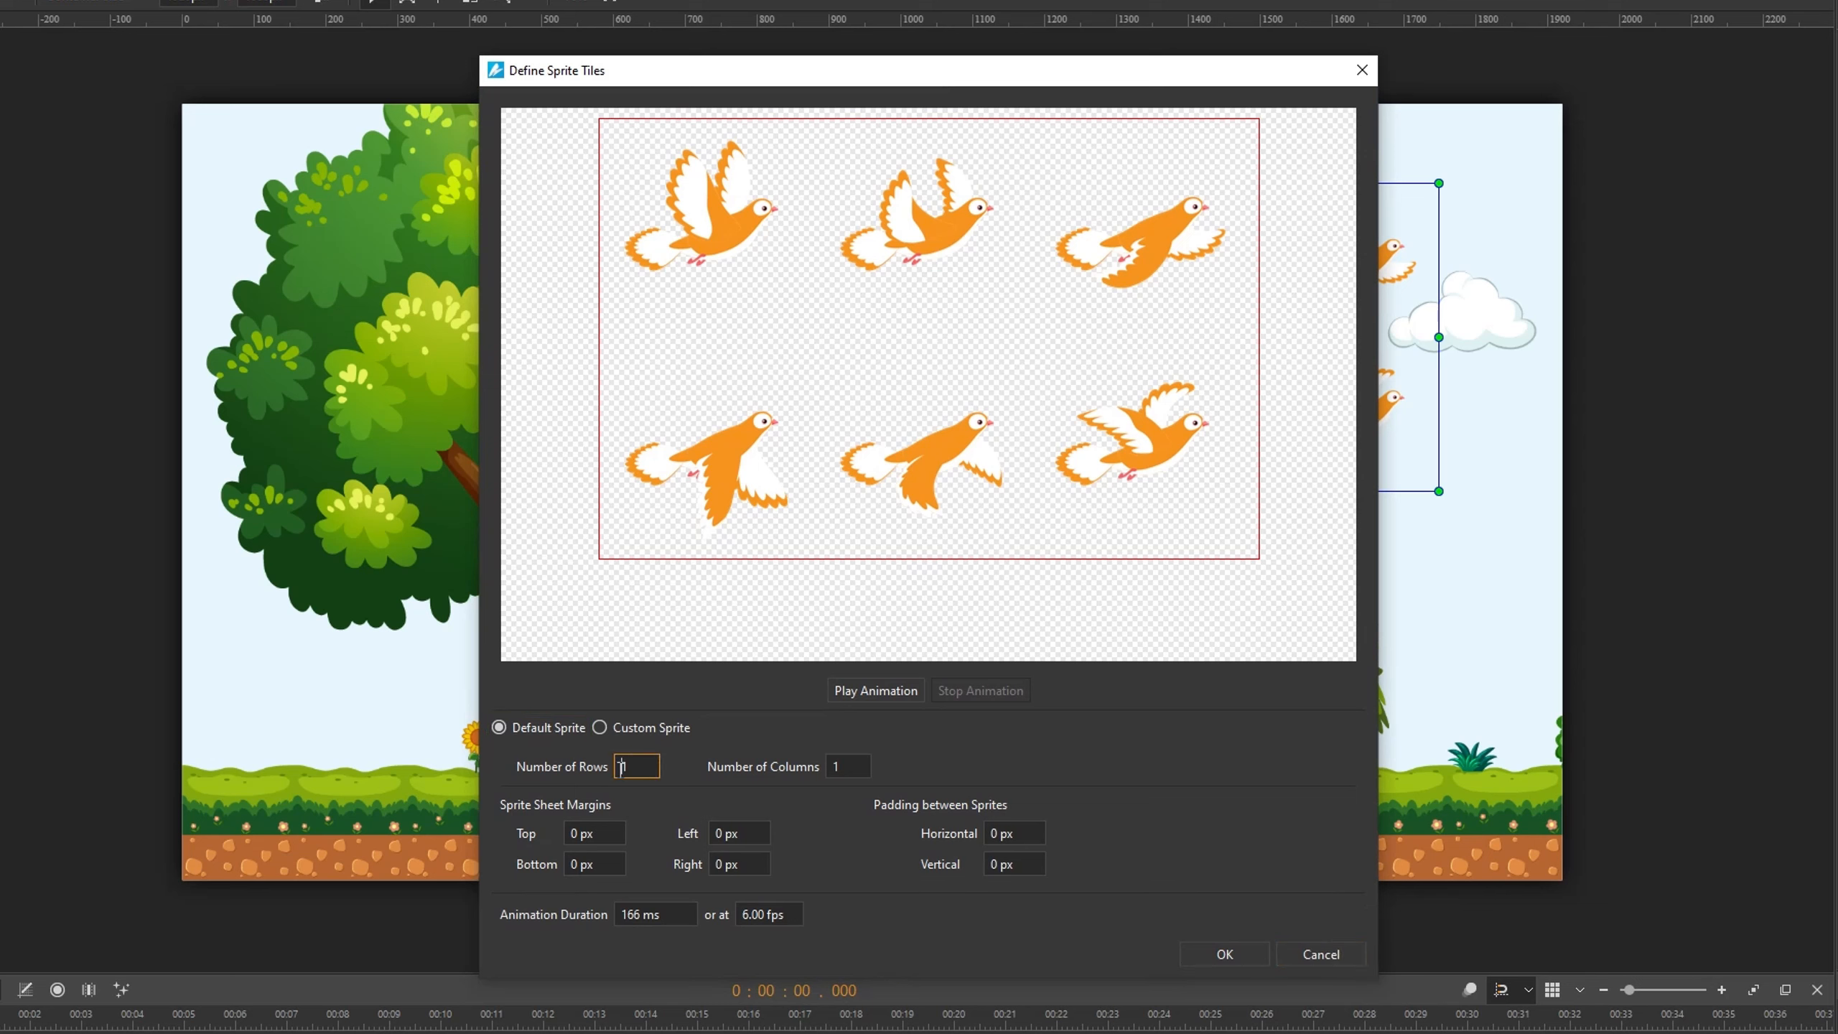
double_click(633, 767)
type("2")
left_click(841, 767)
double_click(855, 769)
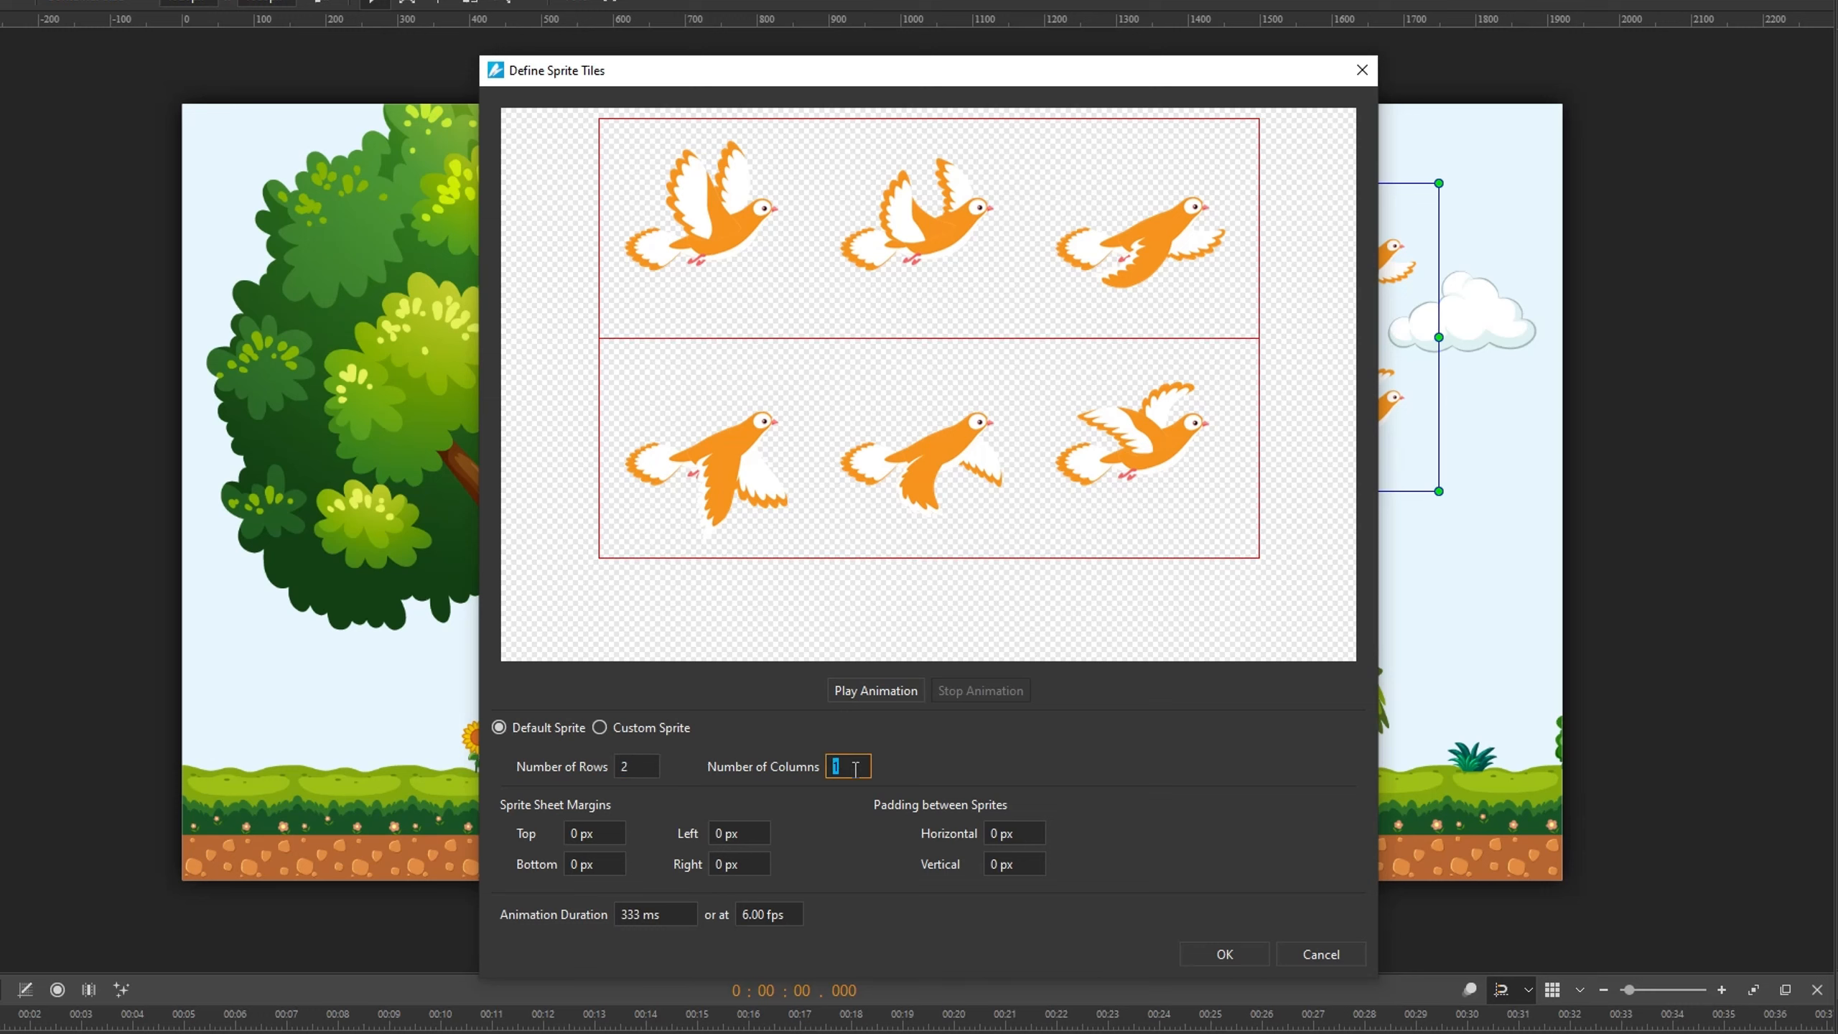
type("3")
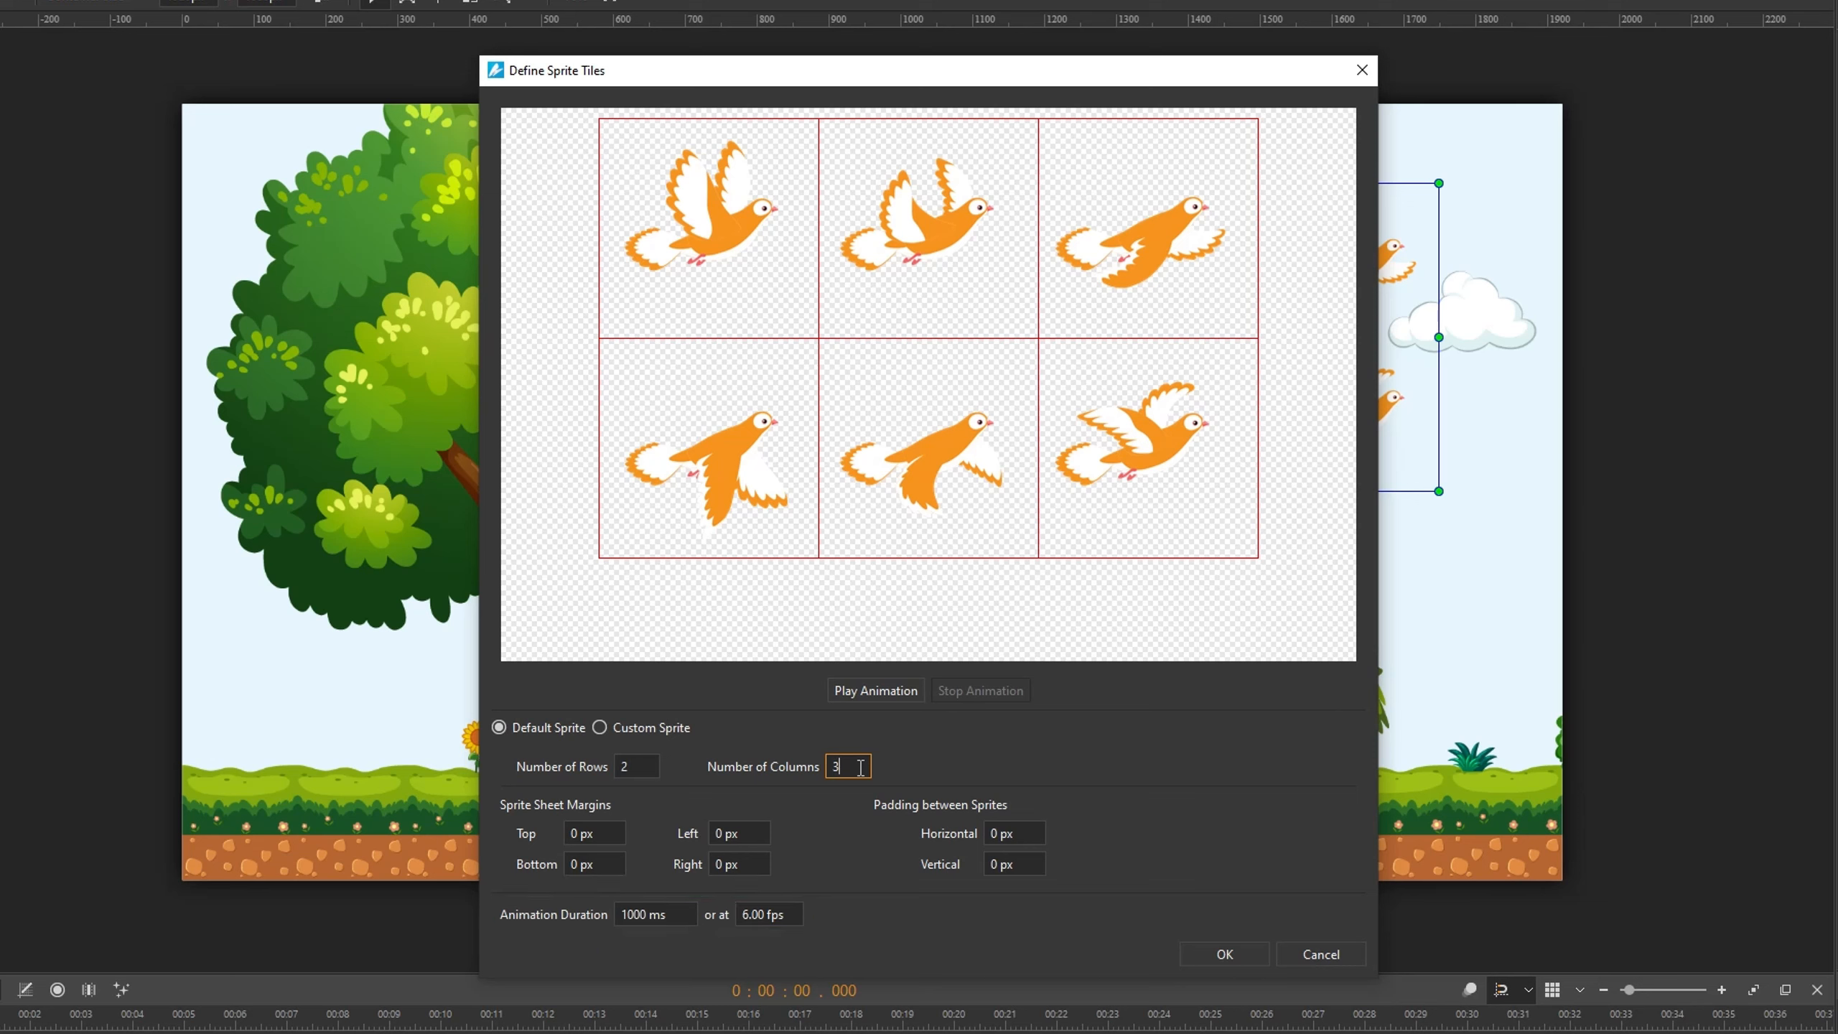
- Preview the sprite animation and stop it
left_click(896, 694)
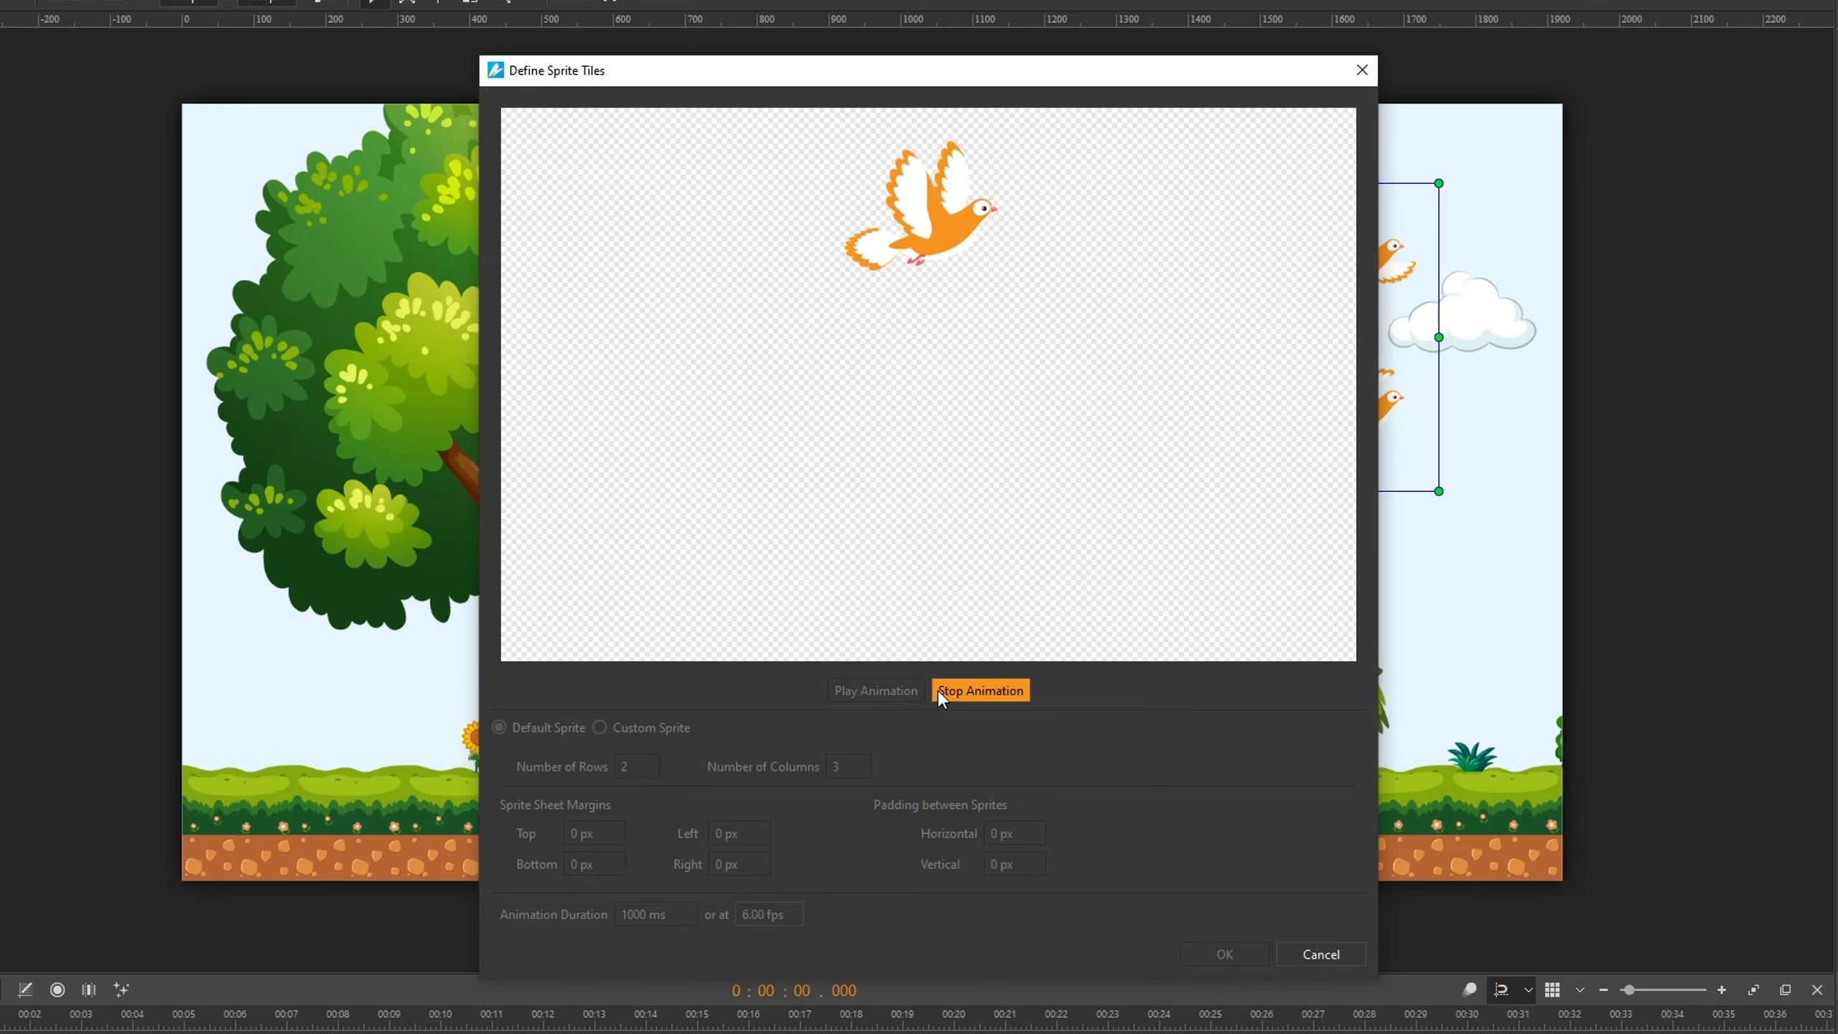
left_click(977, 692)
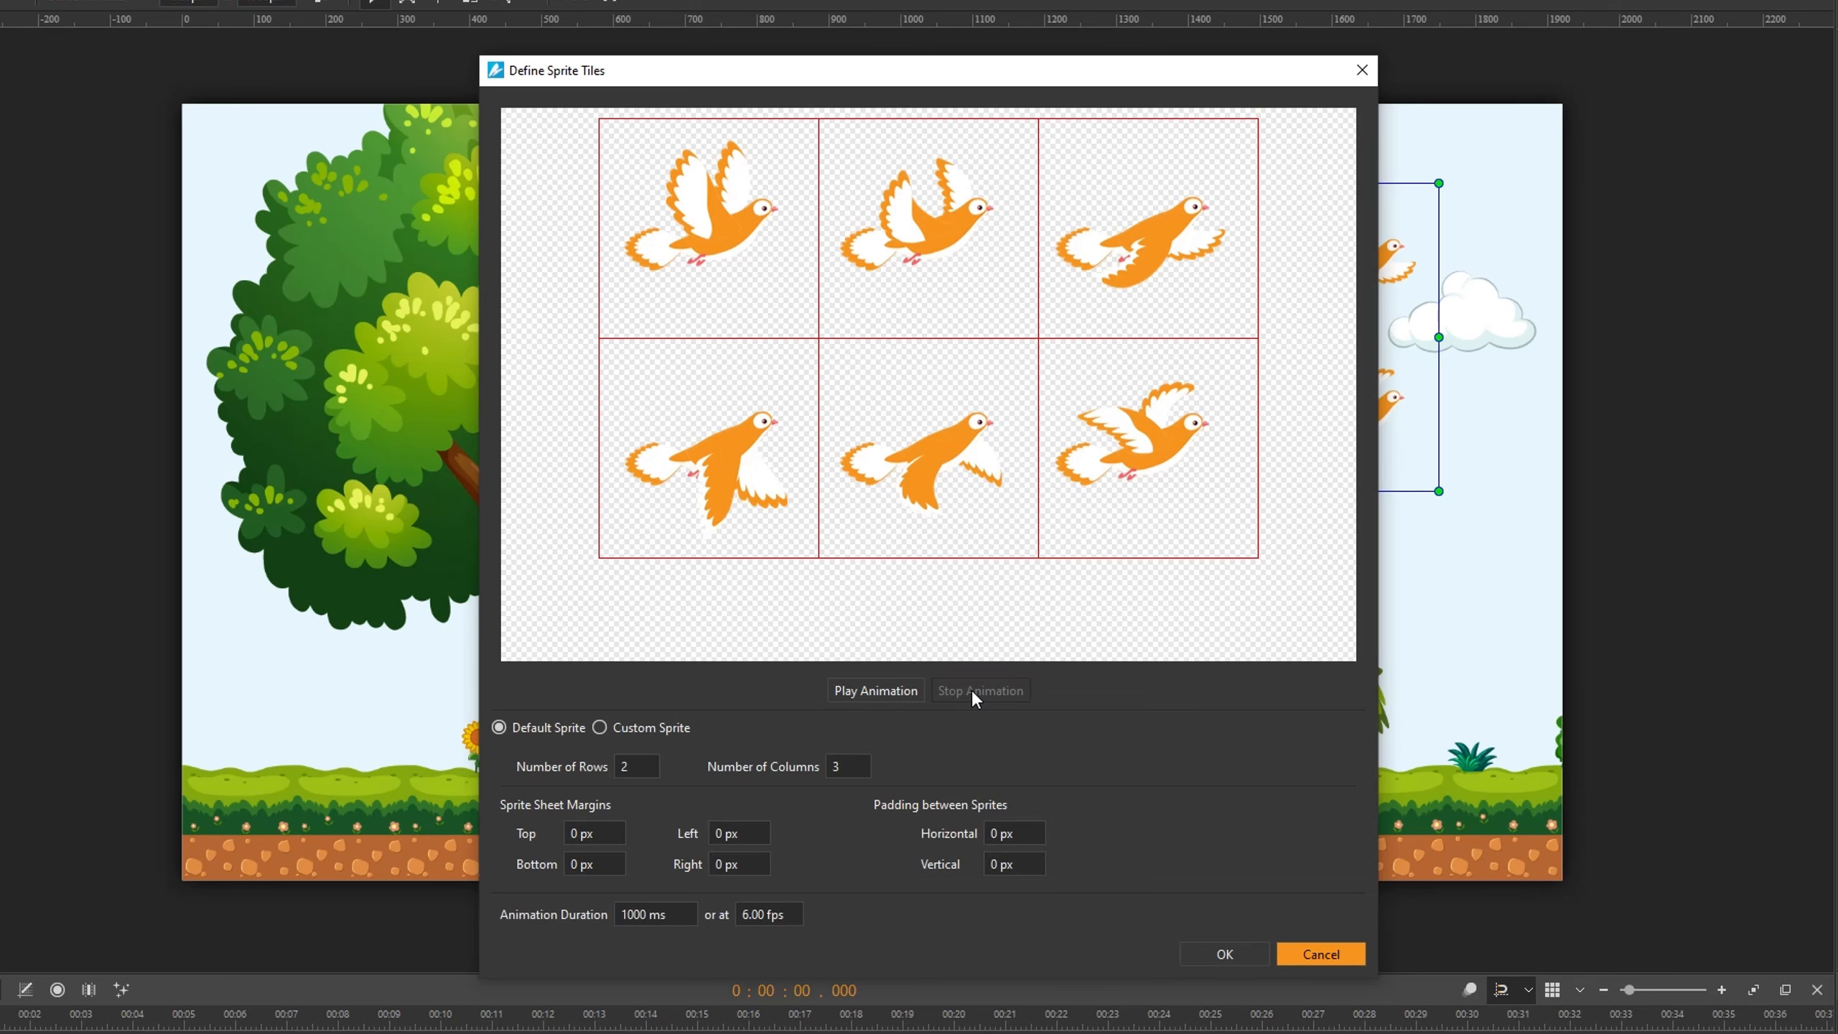
- Switch to a custom sprite and add a first frame enlarged to cover the first bird, about 181 × 178 px
left_click(600, 728)
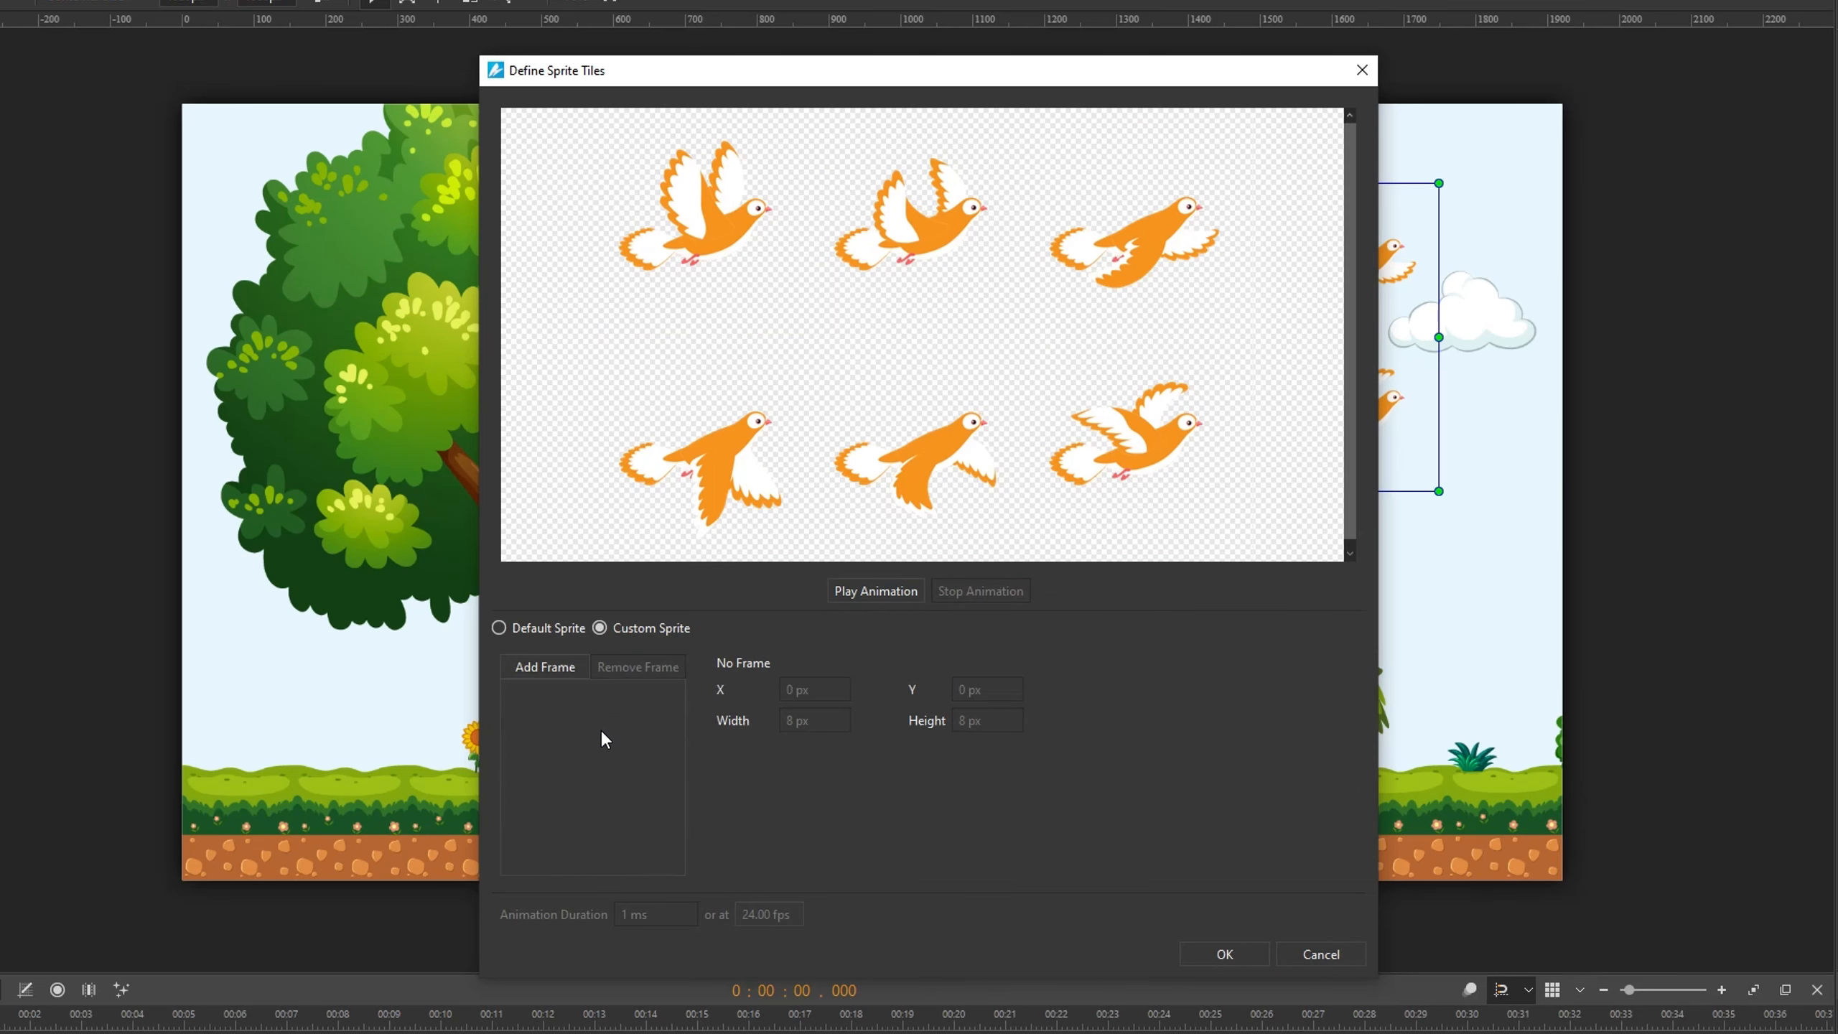
left_click(560, 668)
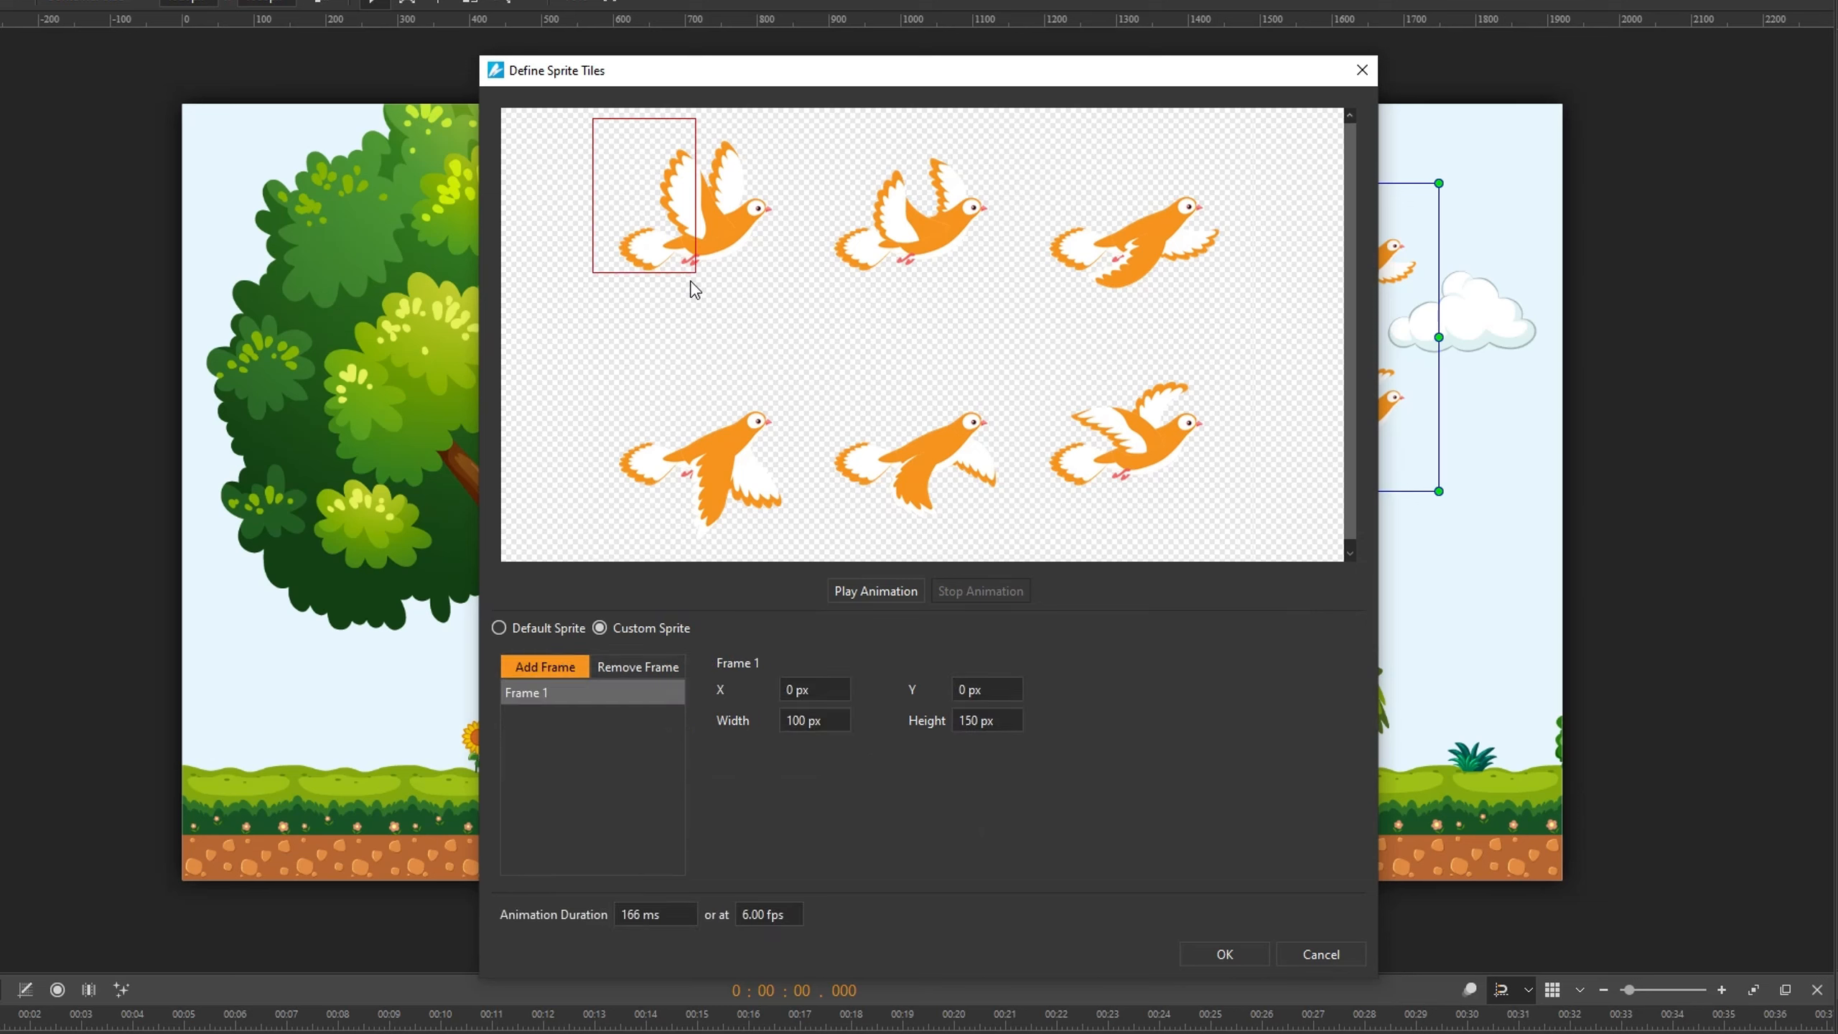
left_click_drag(696, 246, 722, 302)
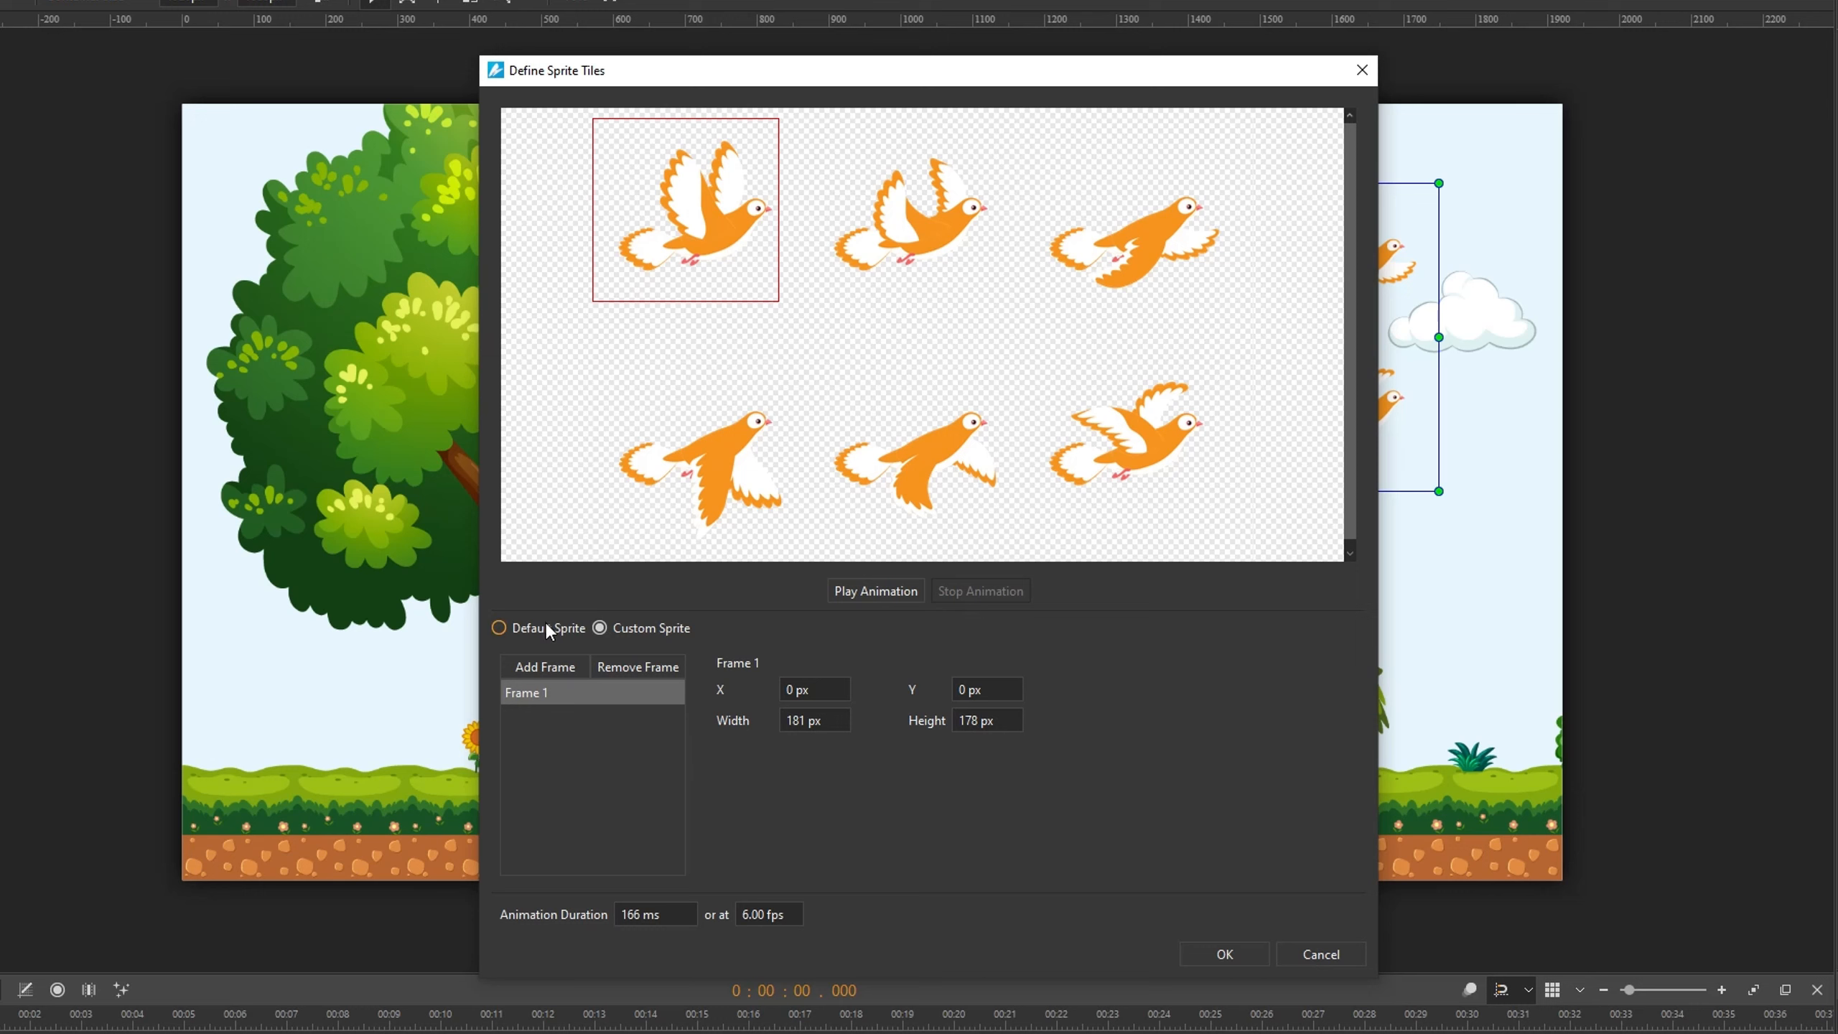
- Add frames 2 and 3 and position them over the second and third birds of the top row
left_click(532, 675)
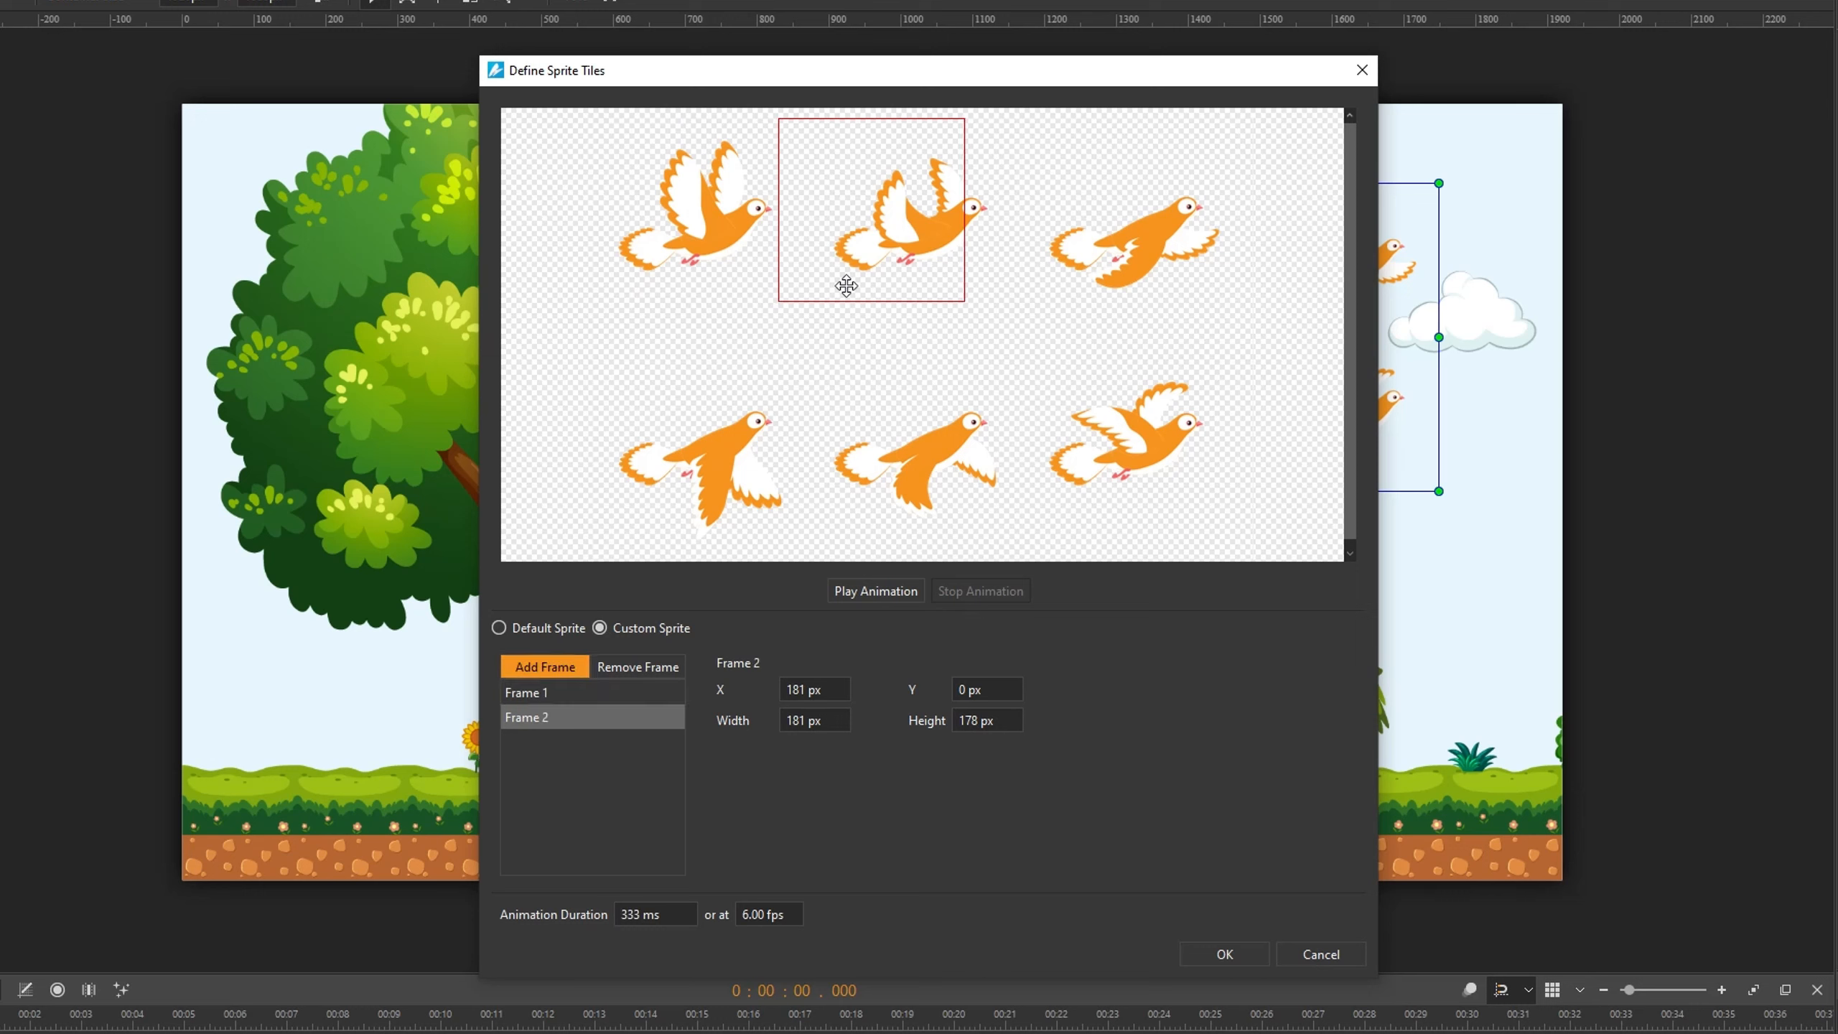
left_click_drag(845, 284, 894, 287)
left_click(548, 683)
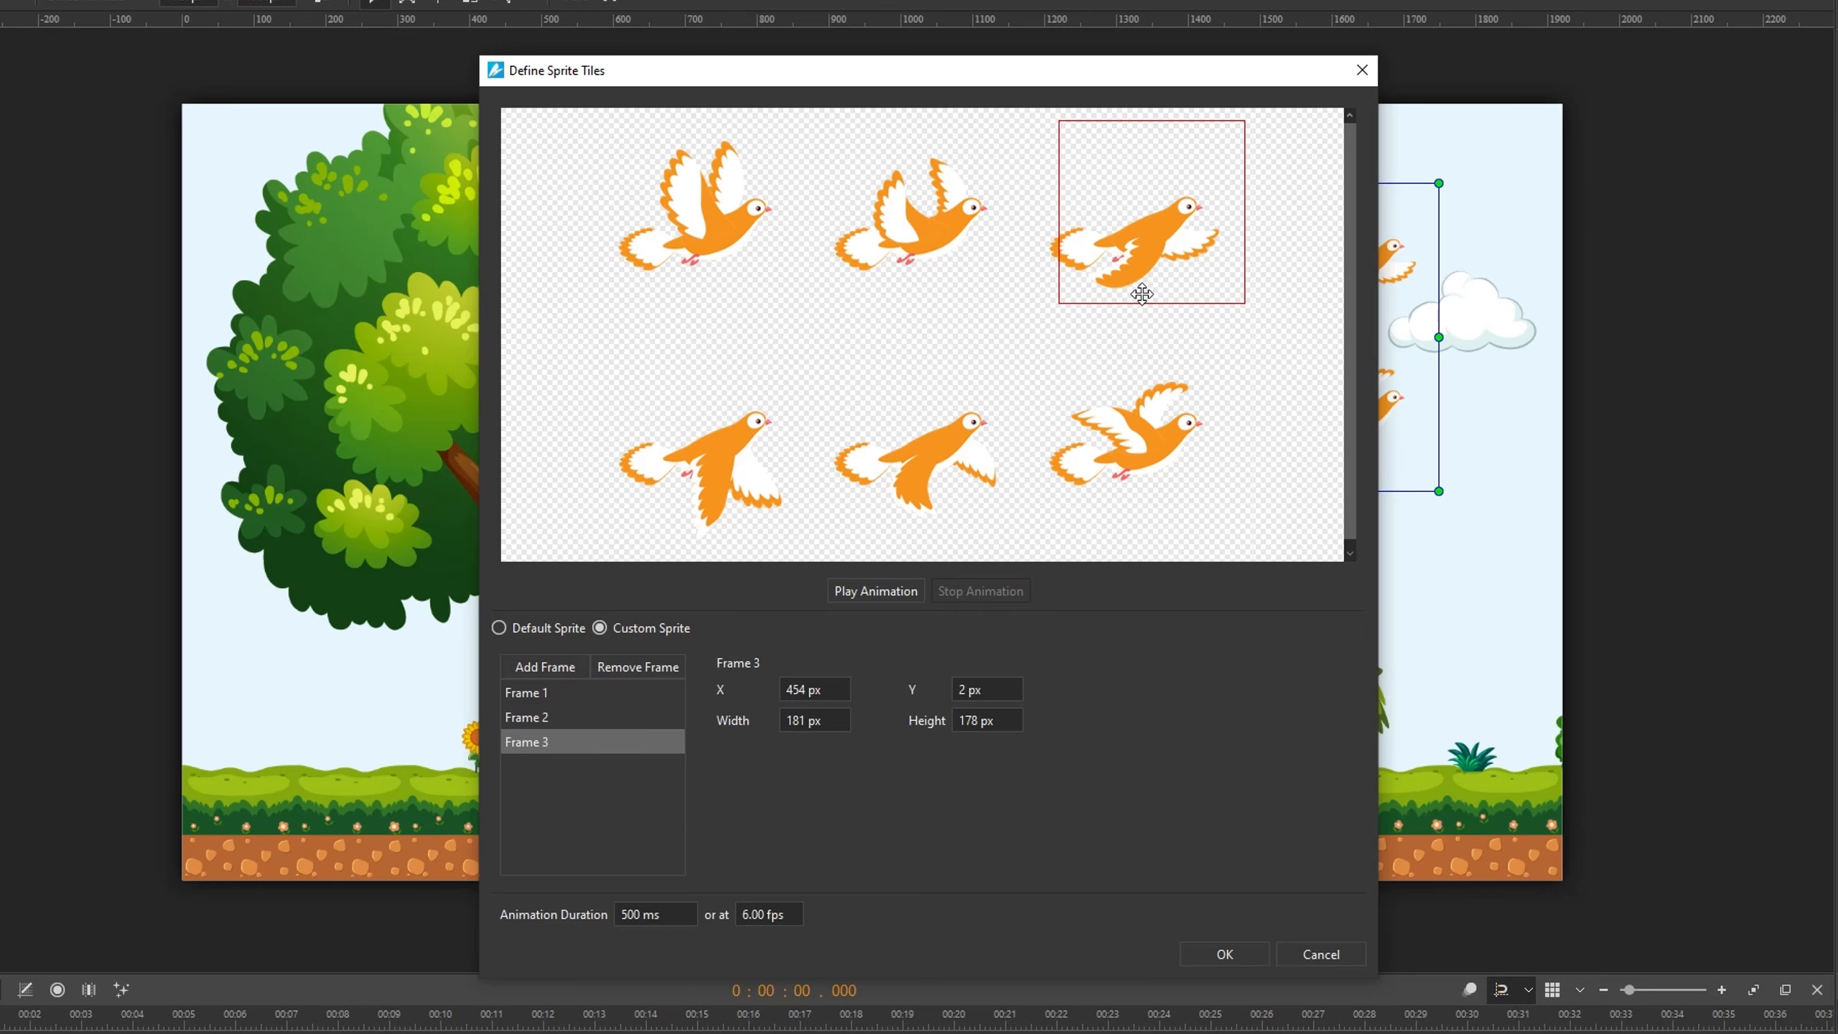
left_click_drag(1140, 297, 1120, 300)
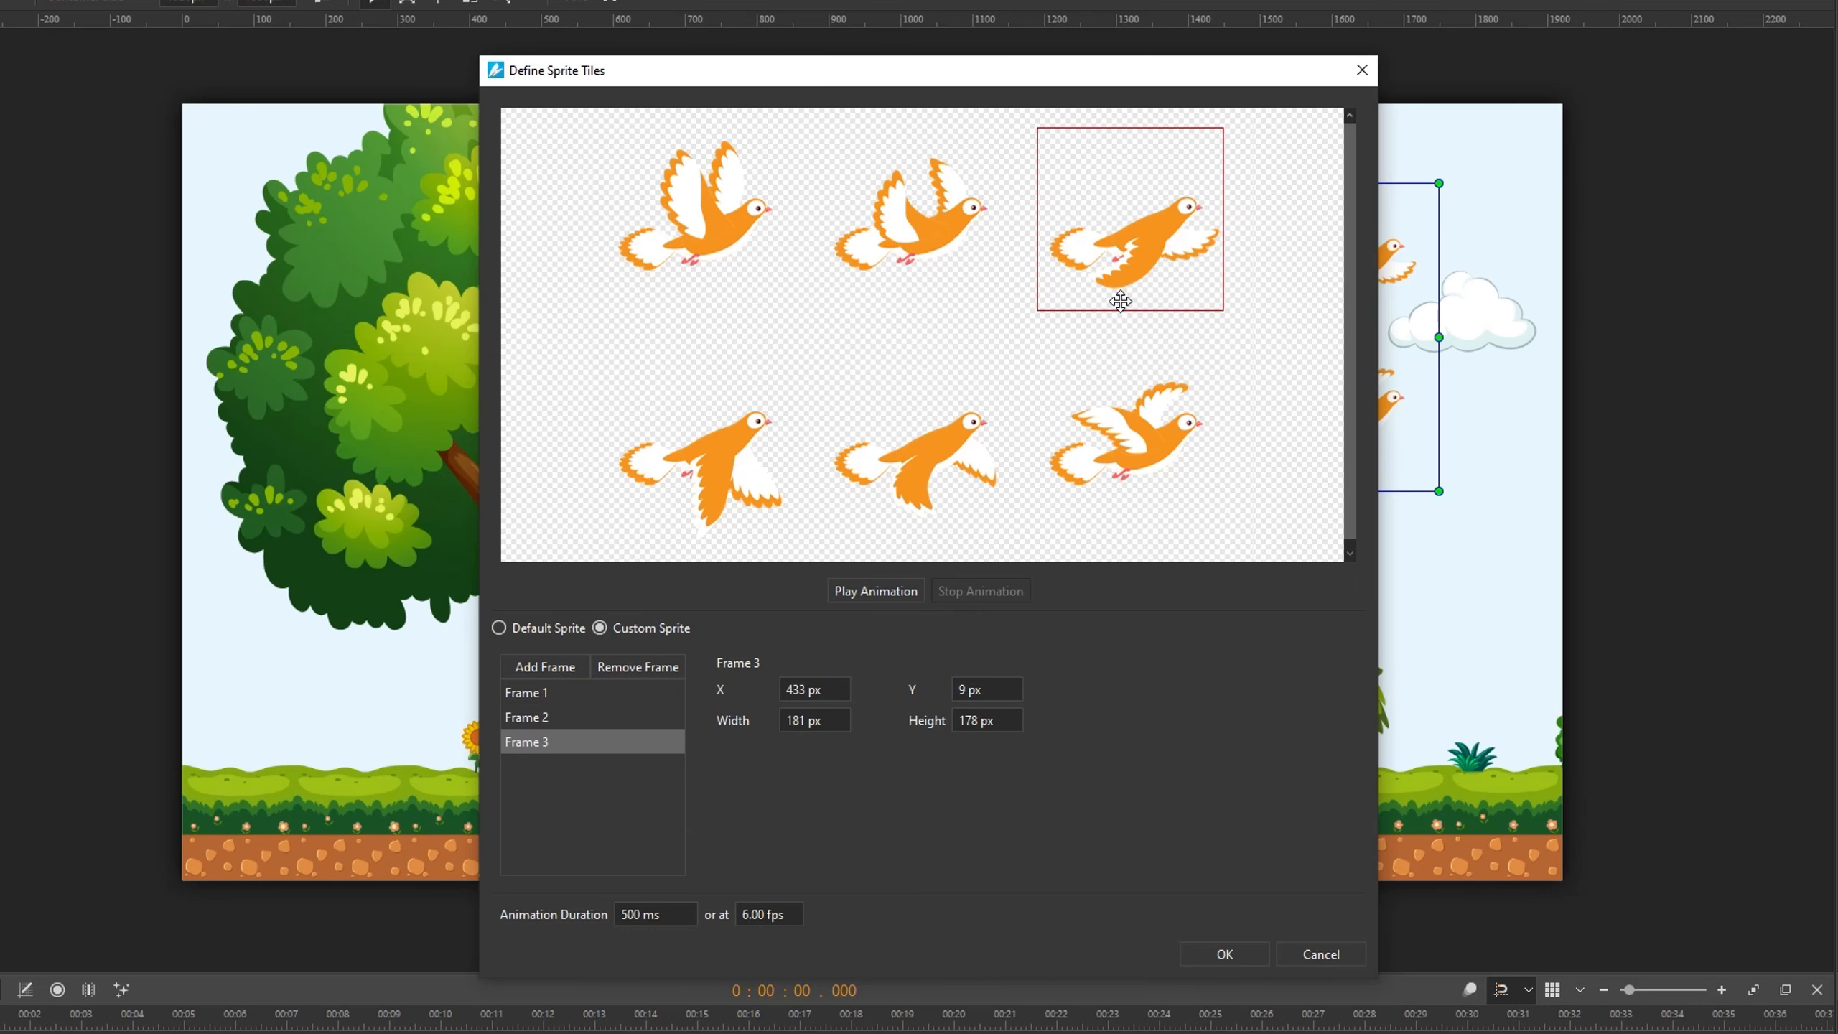
- Add frames 4, 5 and 6 and position them over the three birds of the bottom row
left_click(546, 667)
left_click_drag(698, 459, 704, 503)
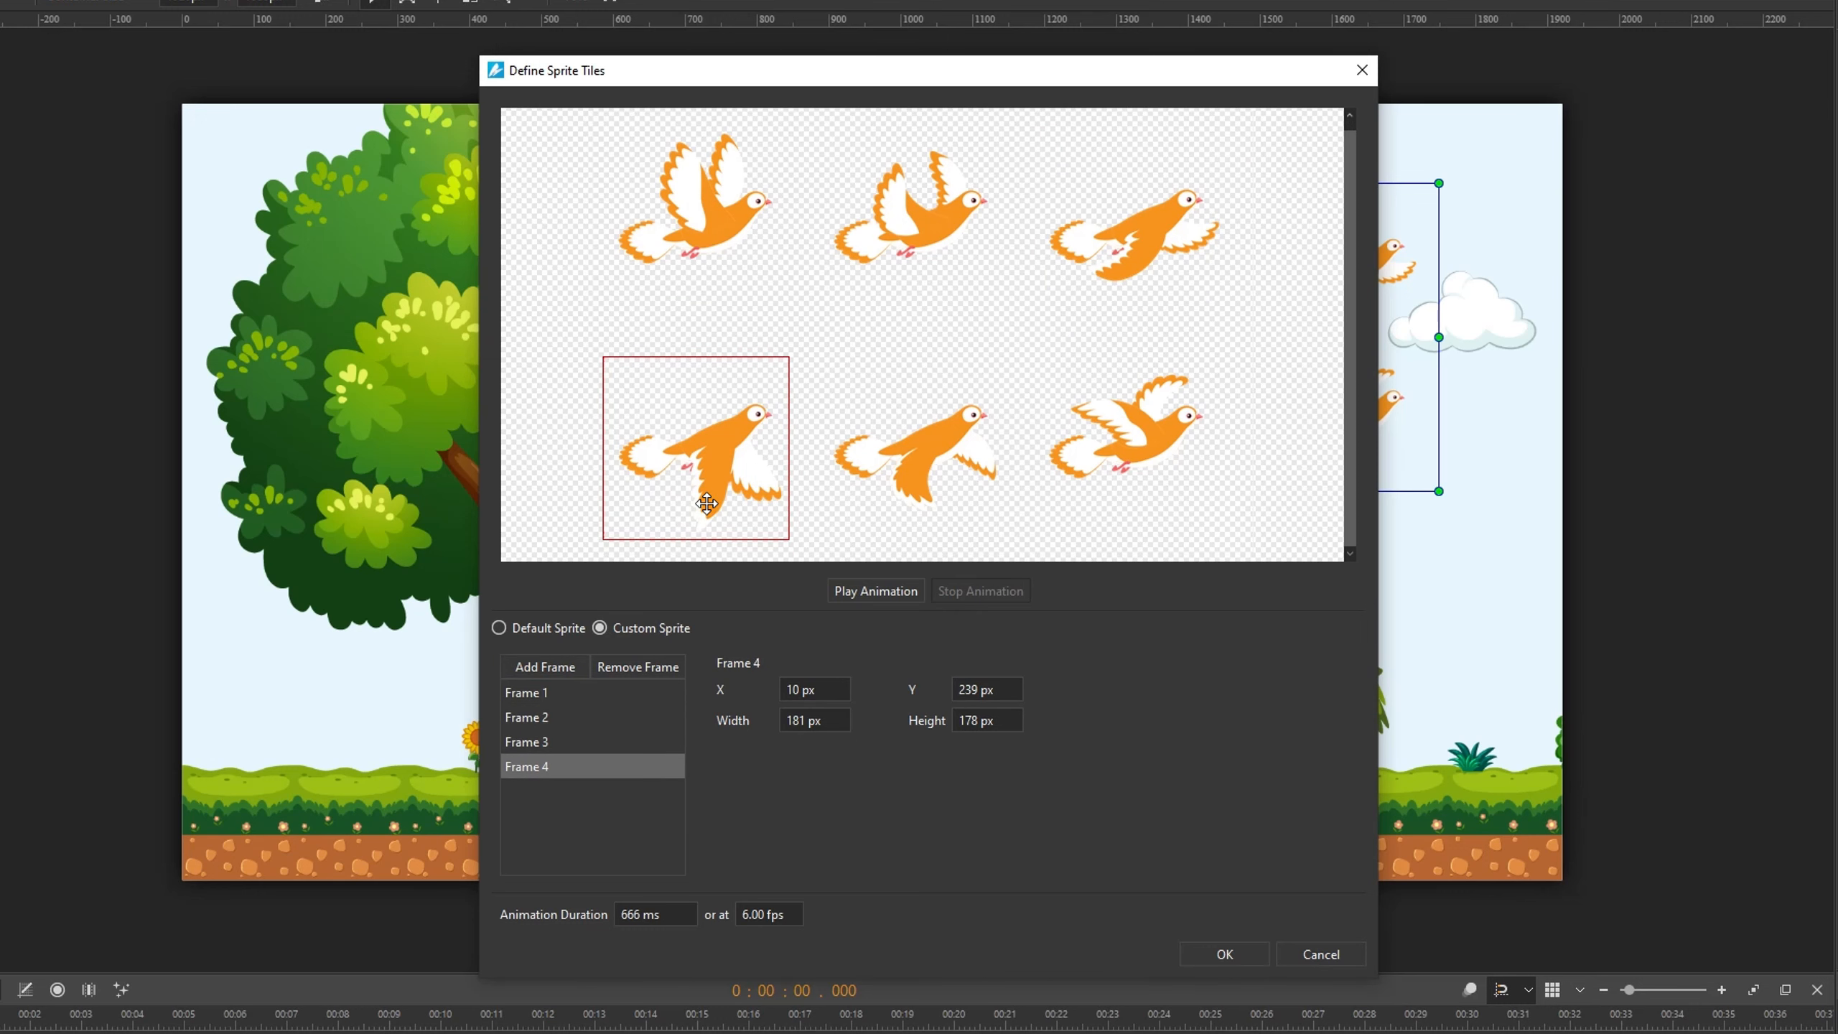
left_click(544, 666)
left_click_drag(838, 494, 868, 490)
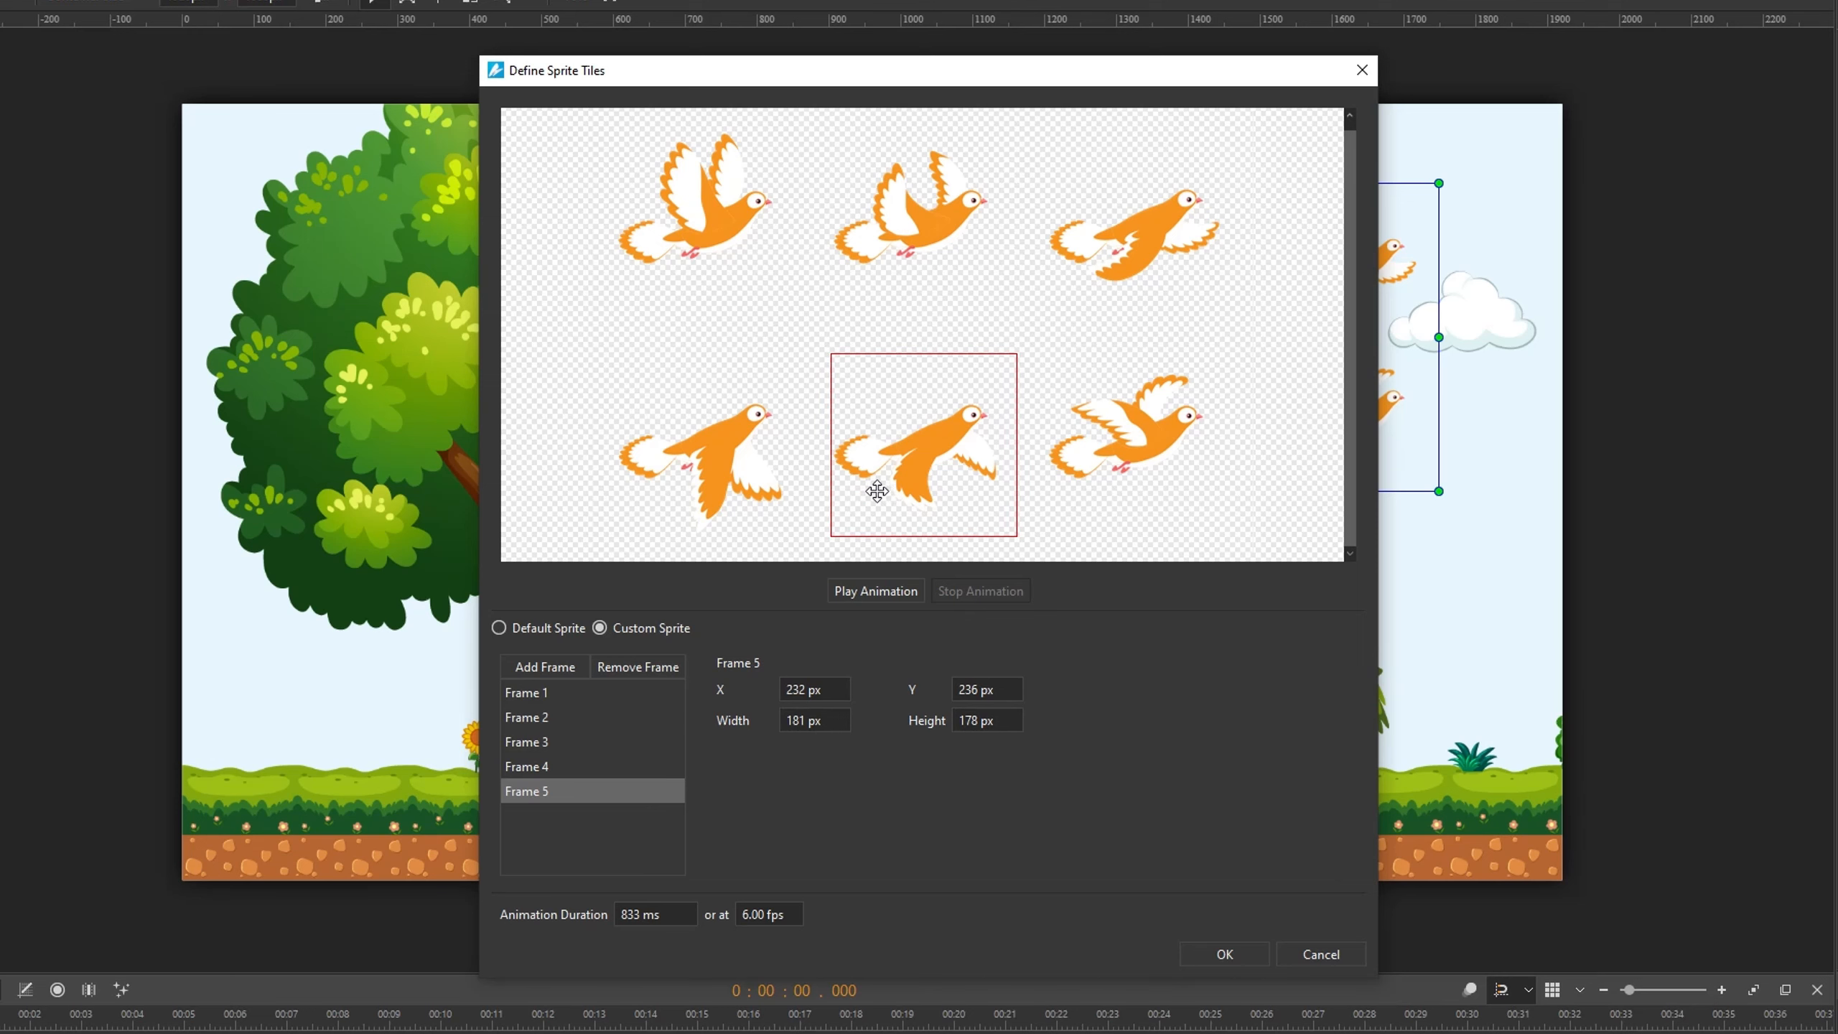
left_click(552, 667)
left_click_drag(1128, 486, 1112, 480)
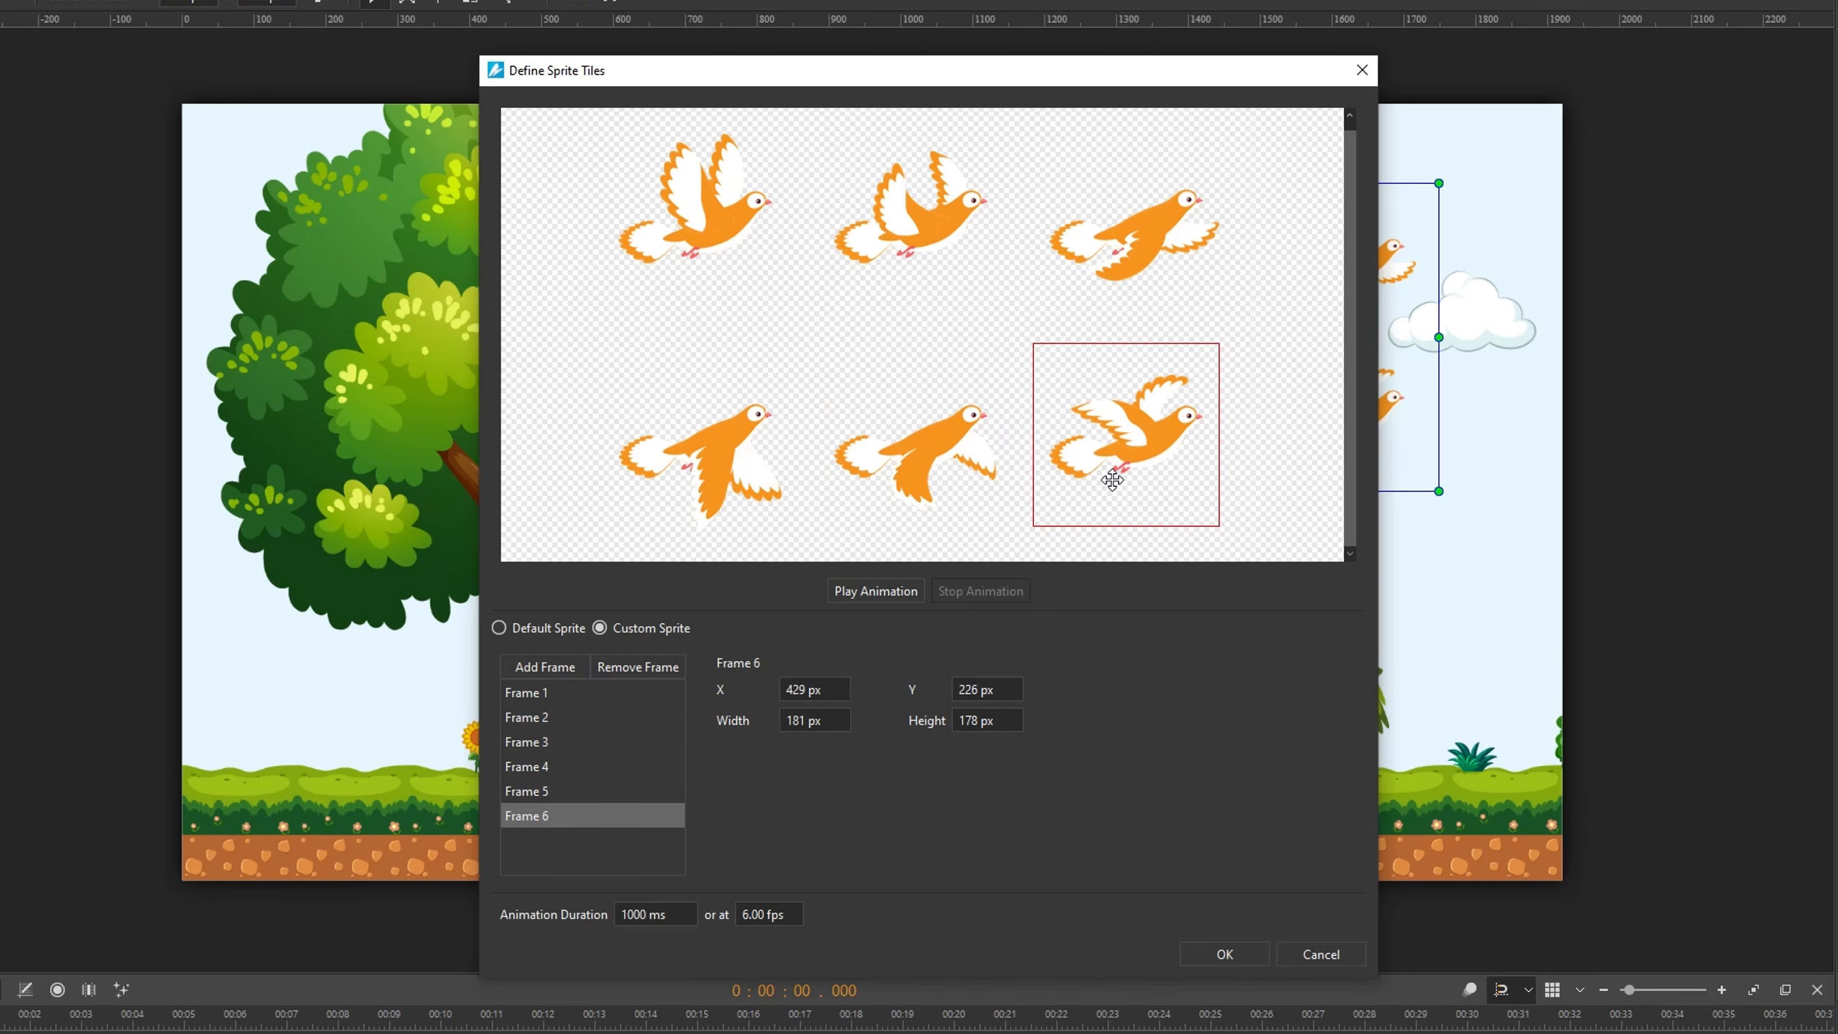
- Preview the custom sprite animation, stop it, and apply the sprite sheet
left_click(883, 588)
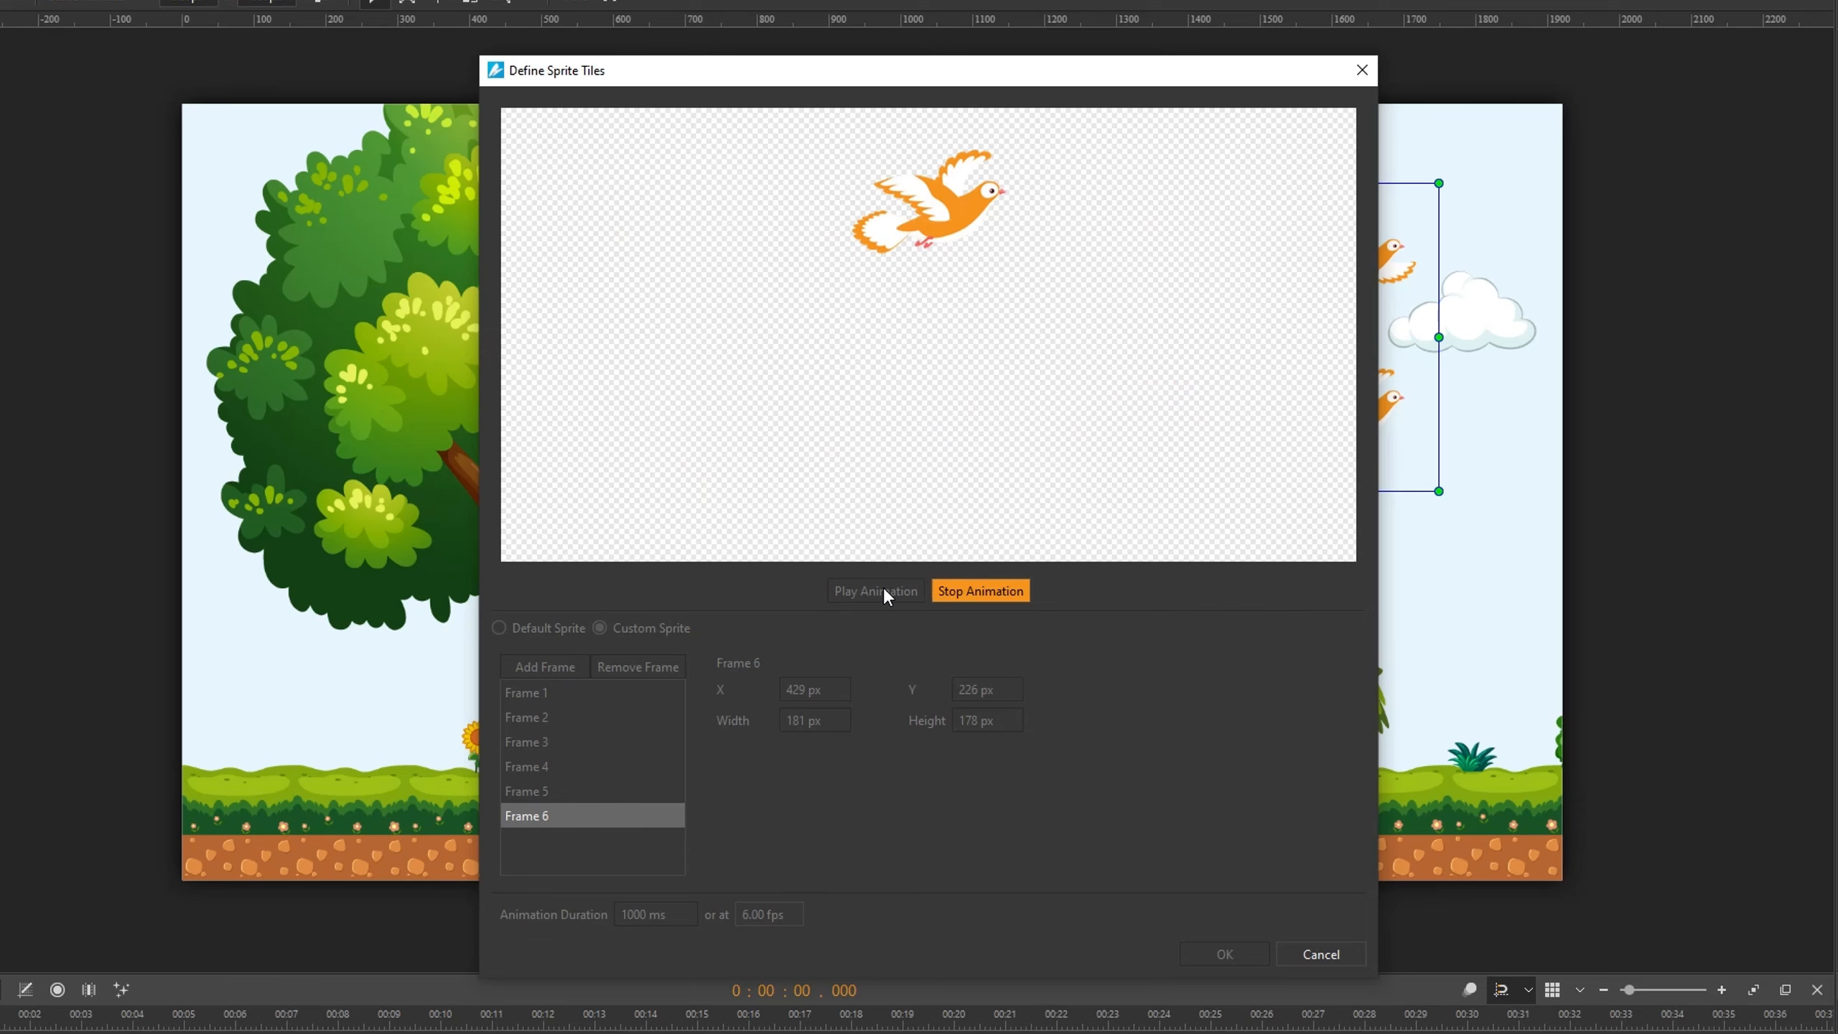
left_click(962, 594)
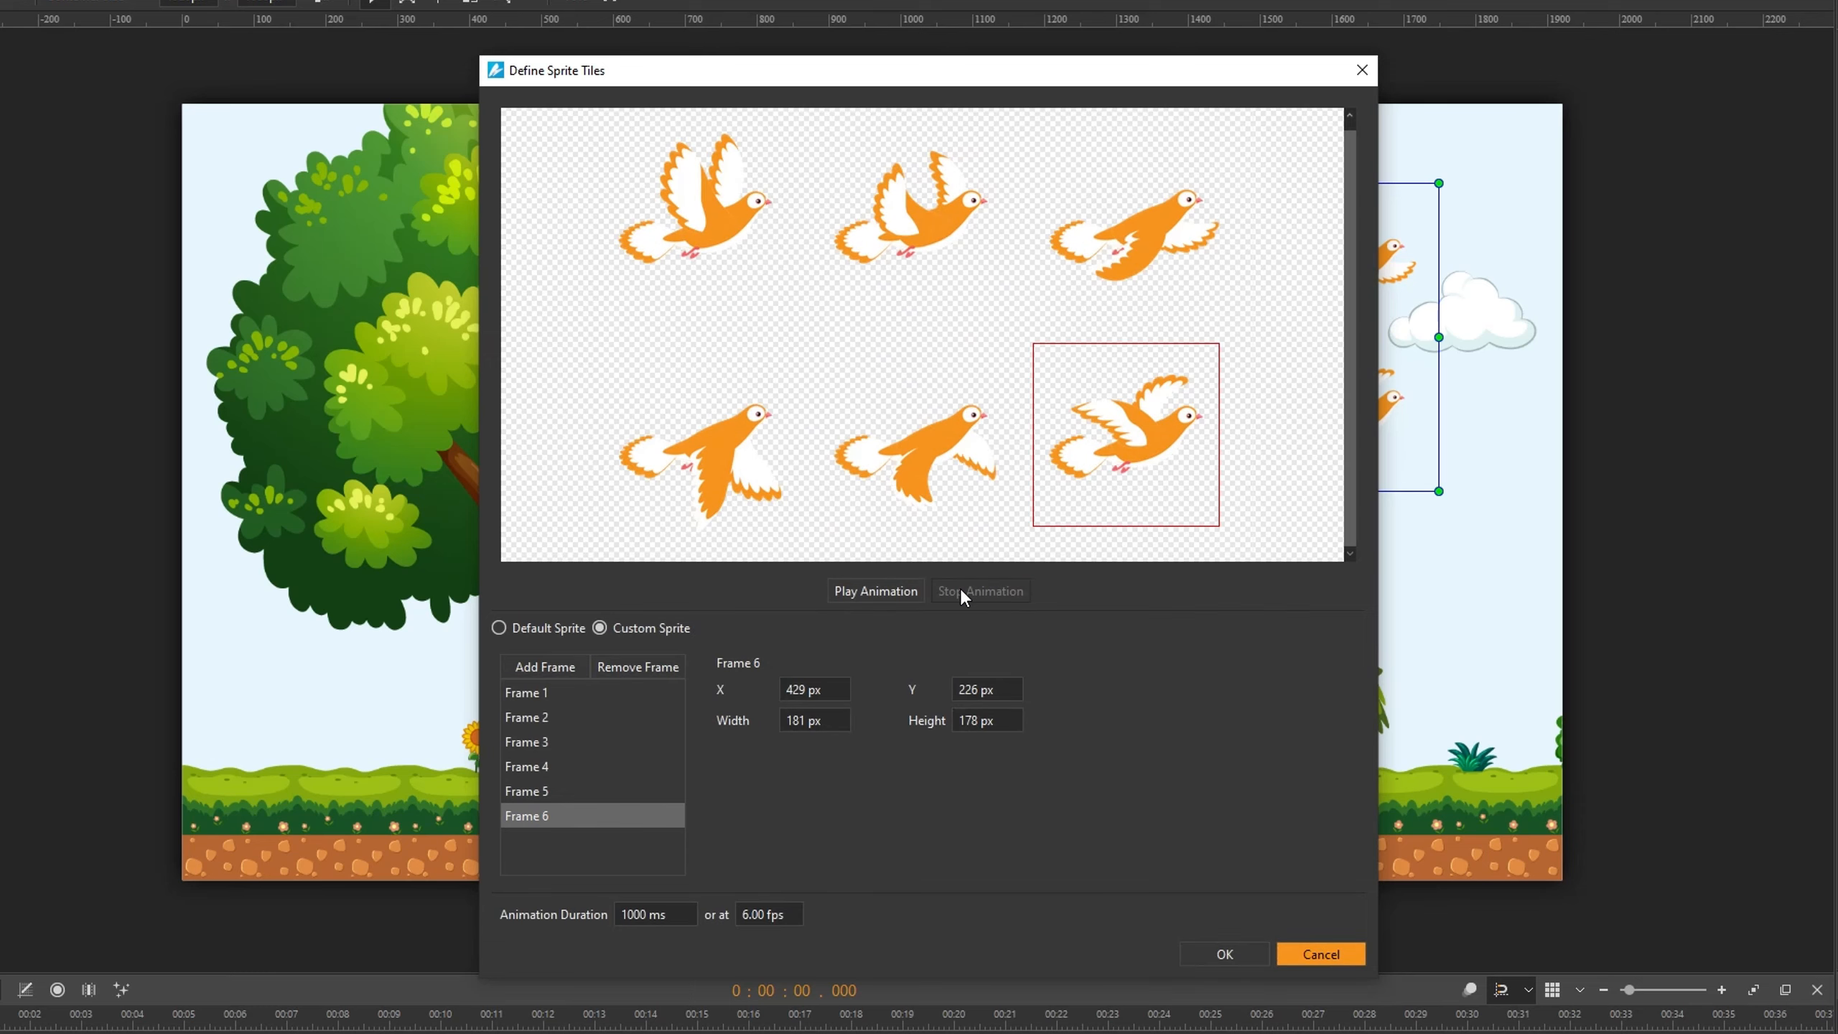
left_click(1210, 945)
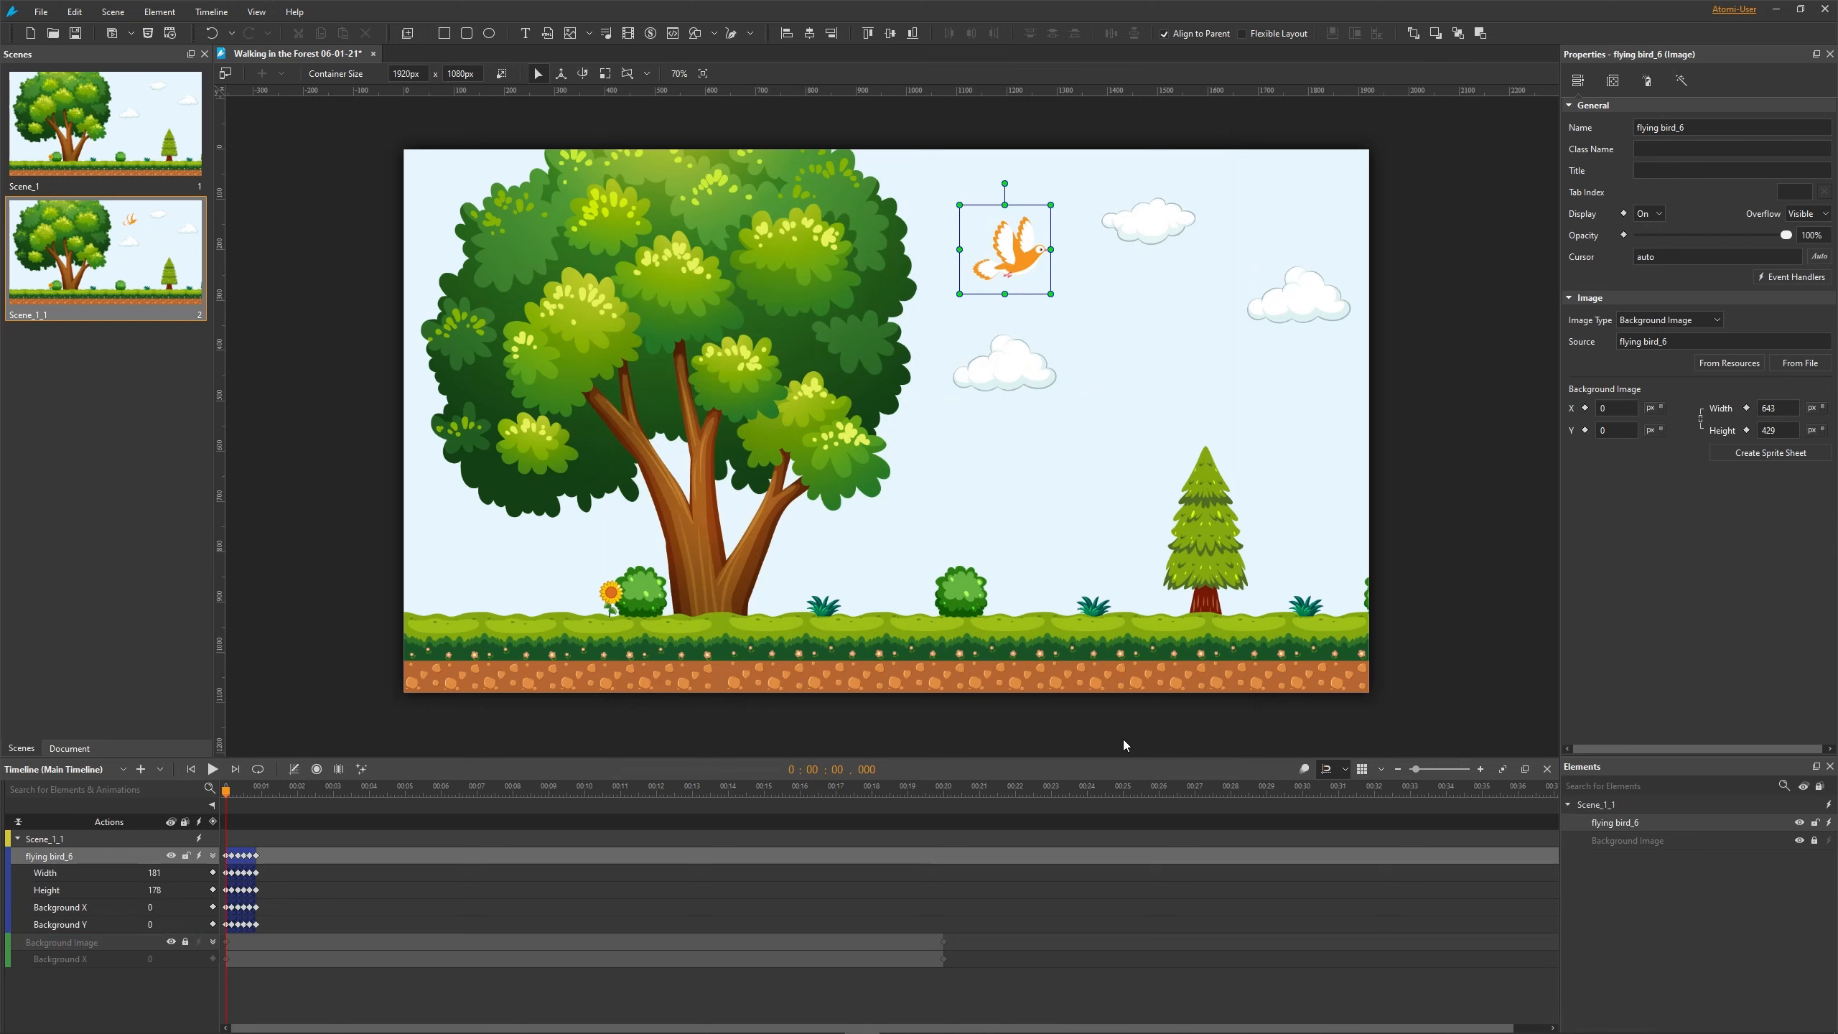
- Move the bird sprite down and right near the clouds and convert it to a symbol named bird
left_click_drag(1013, 255, 1152, 334)
right_click(1152, 334)
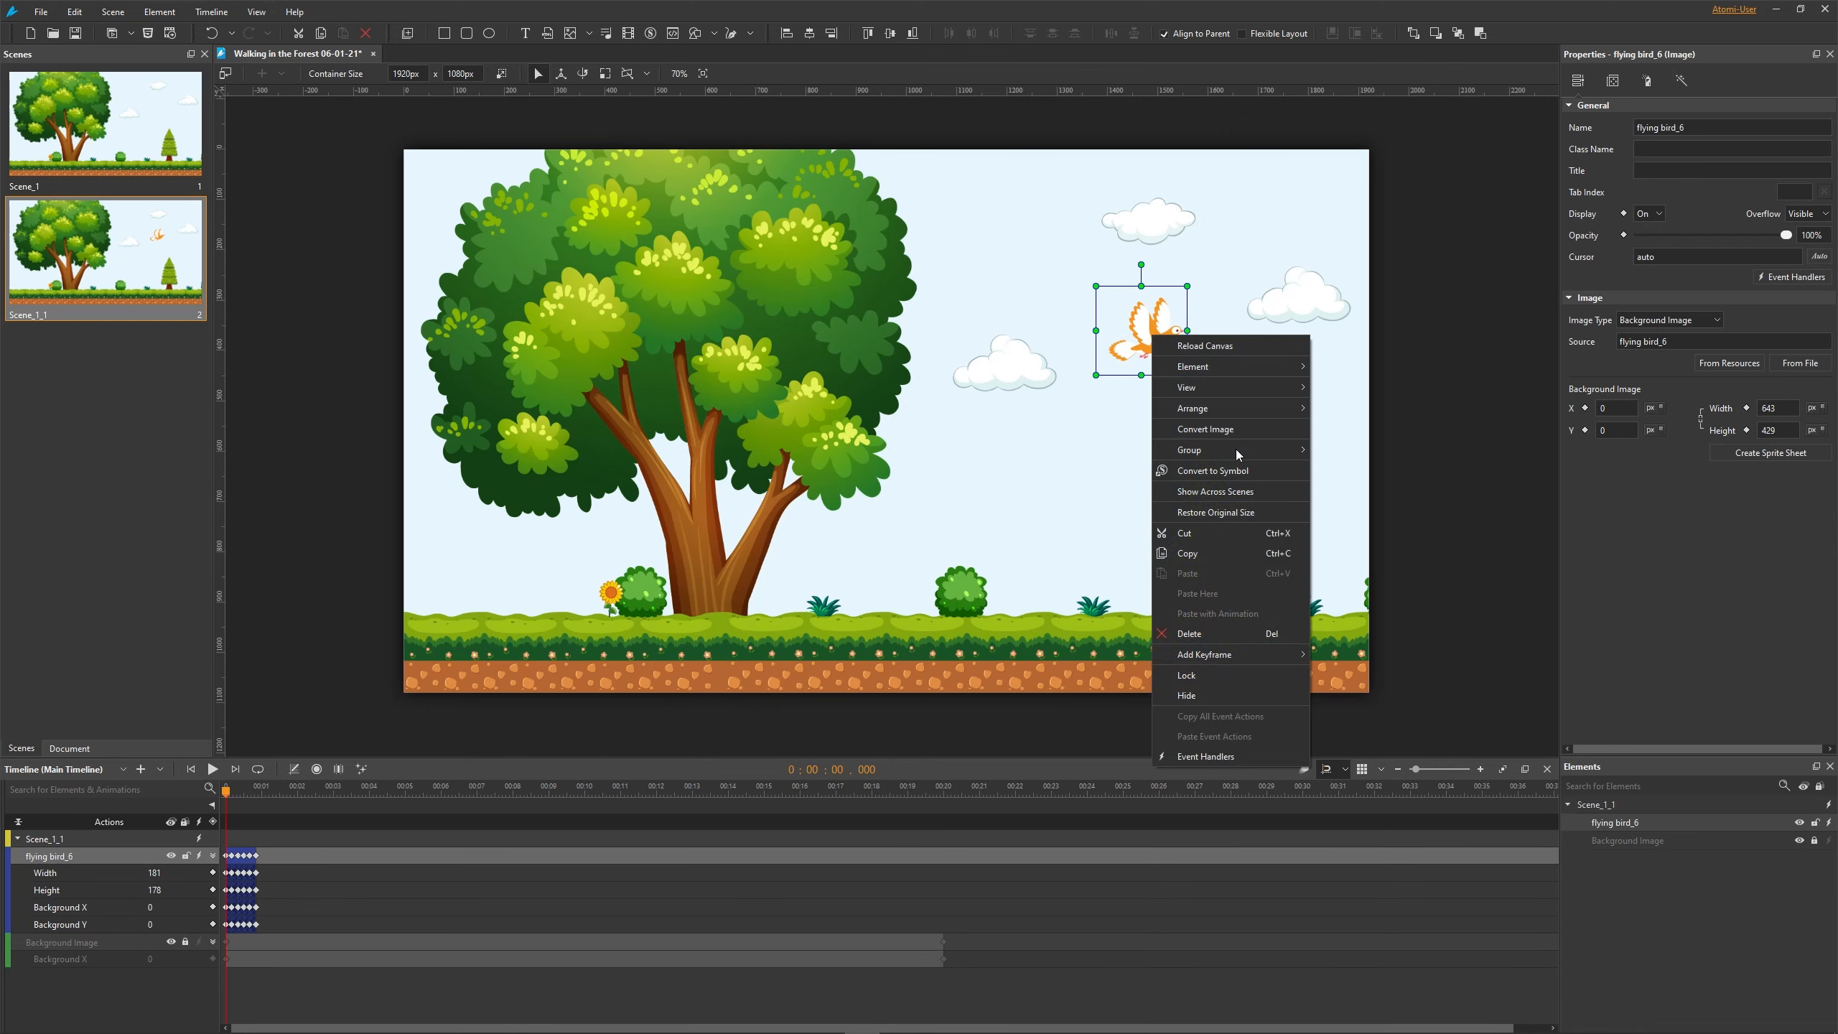
left_click(1210, 471)
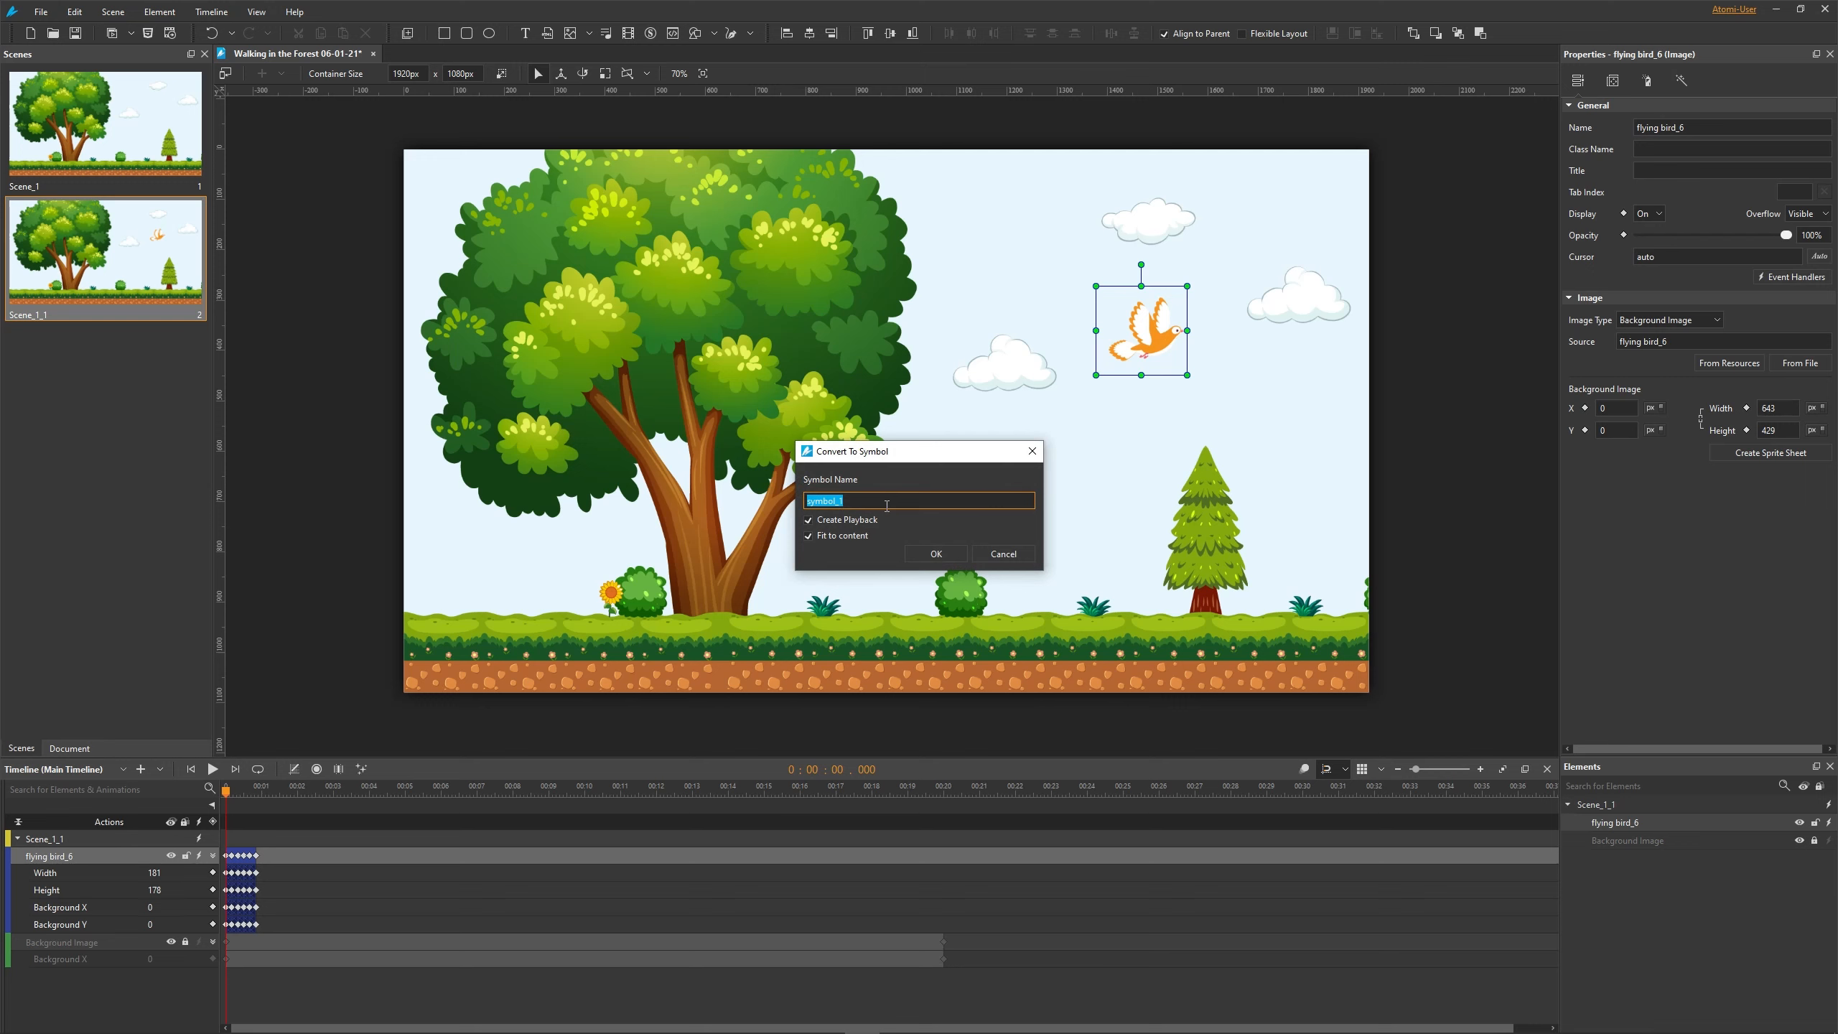
type("bird")
left_click(935, 553)
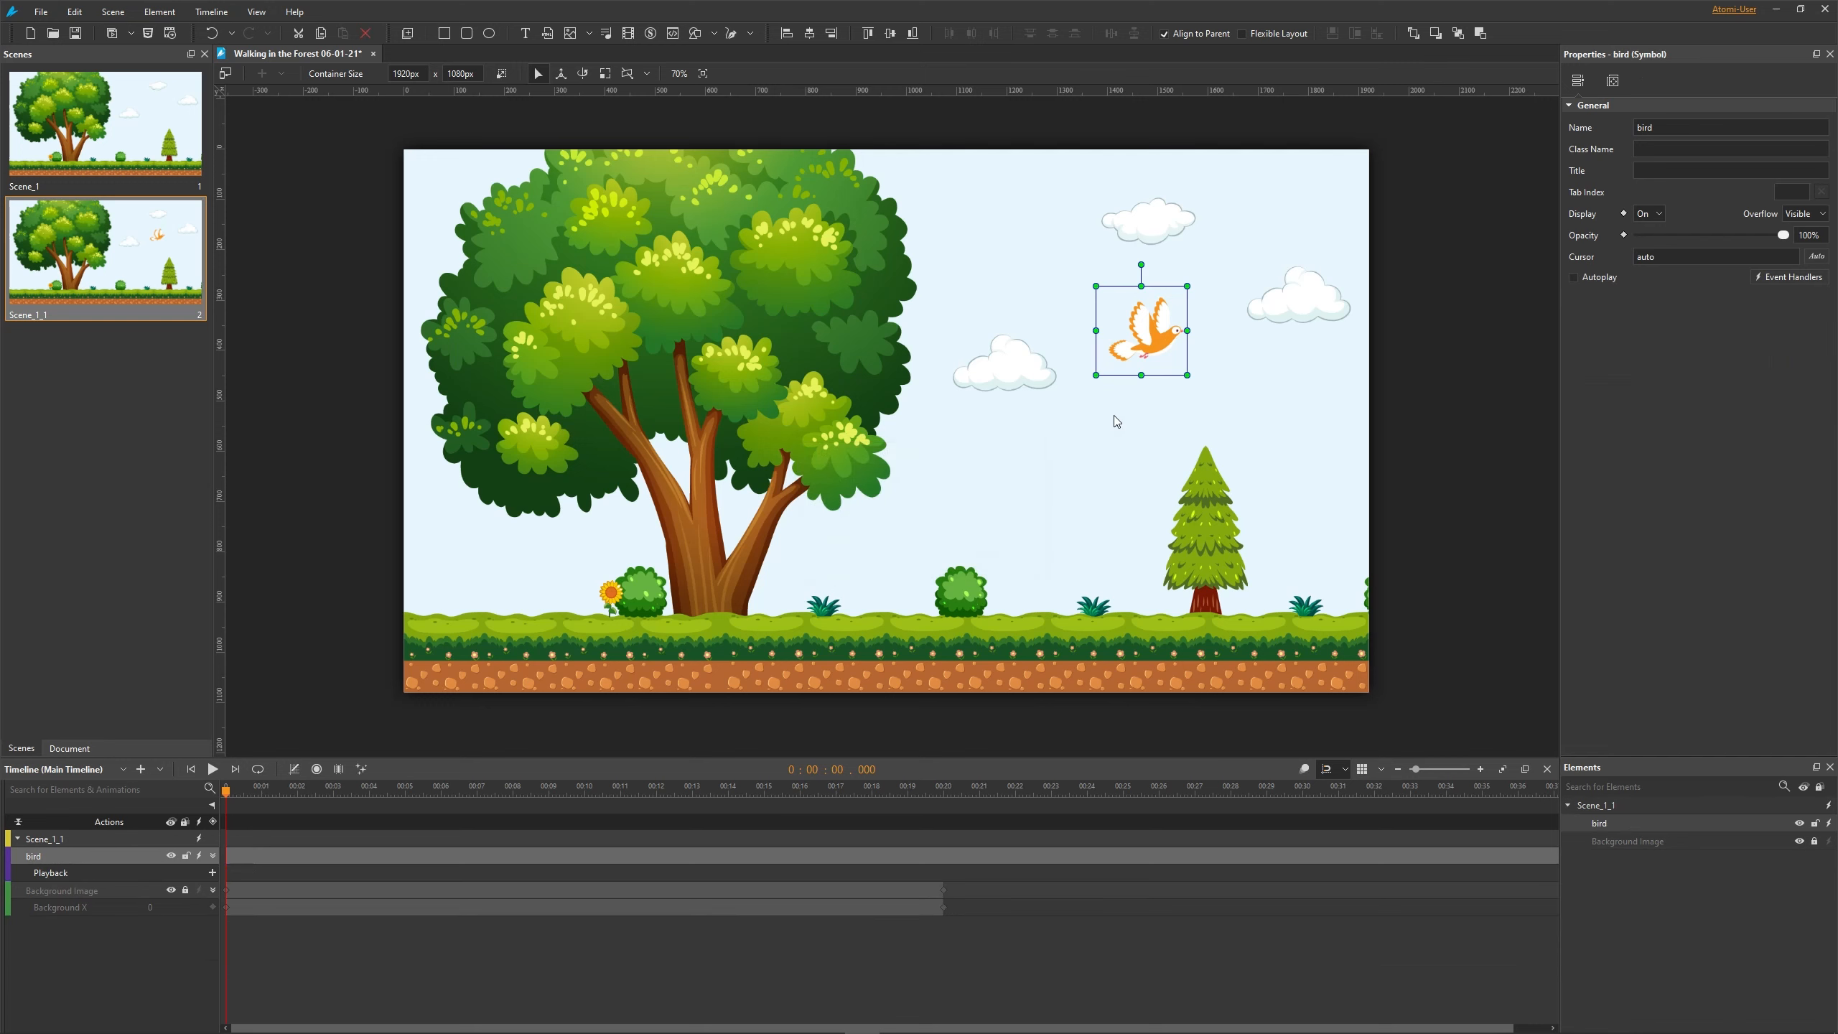
- Open the bird symbol for editing and play and pause its timeline
double_click(1151, 341)
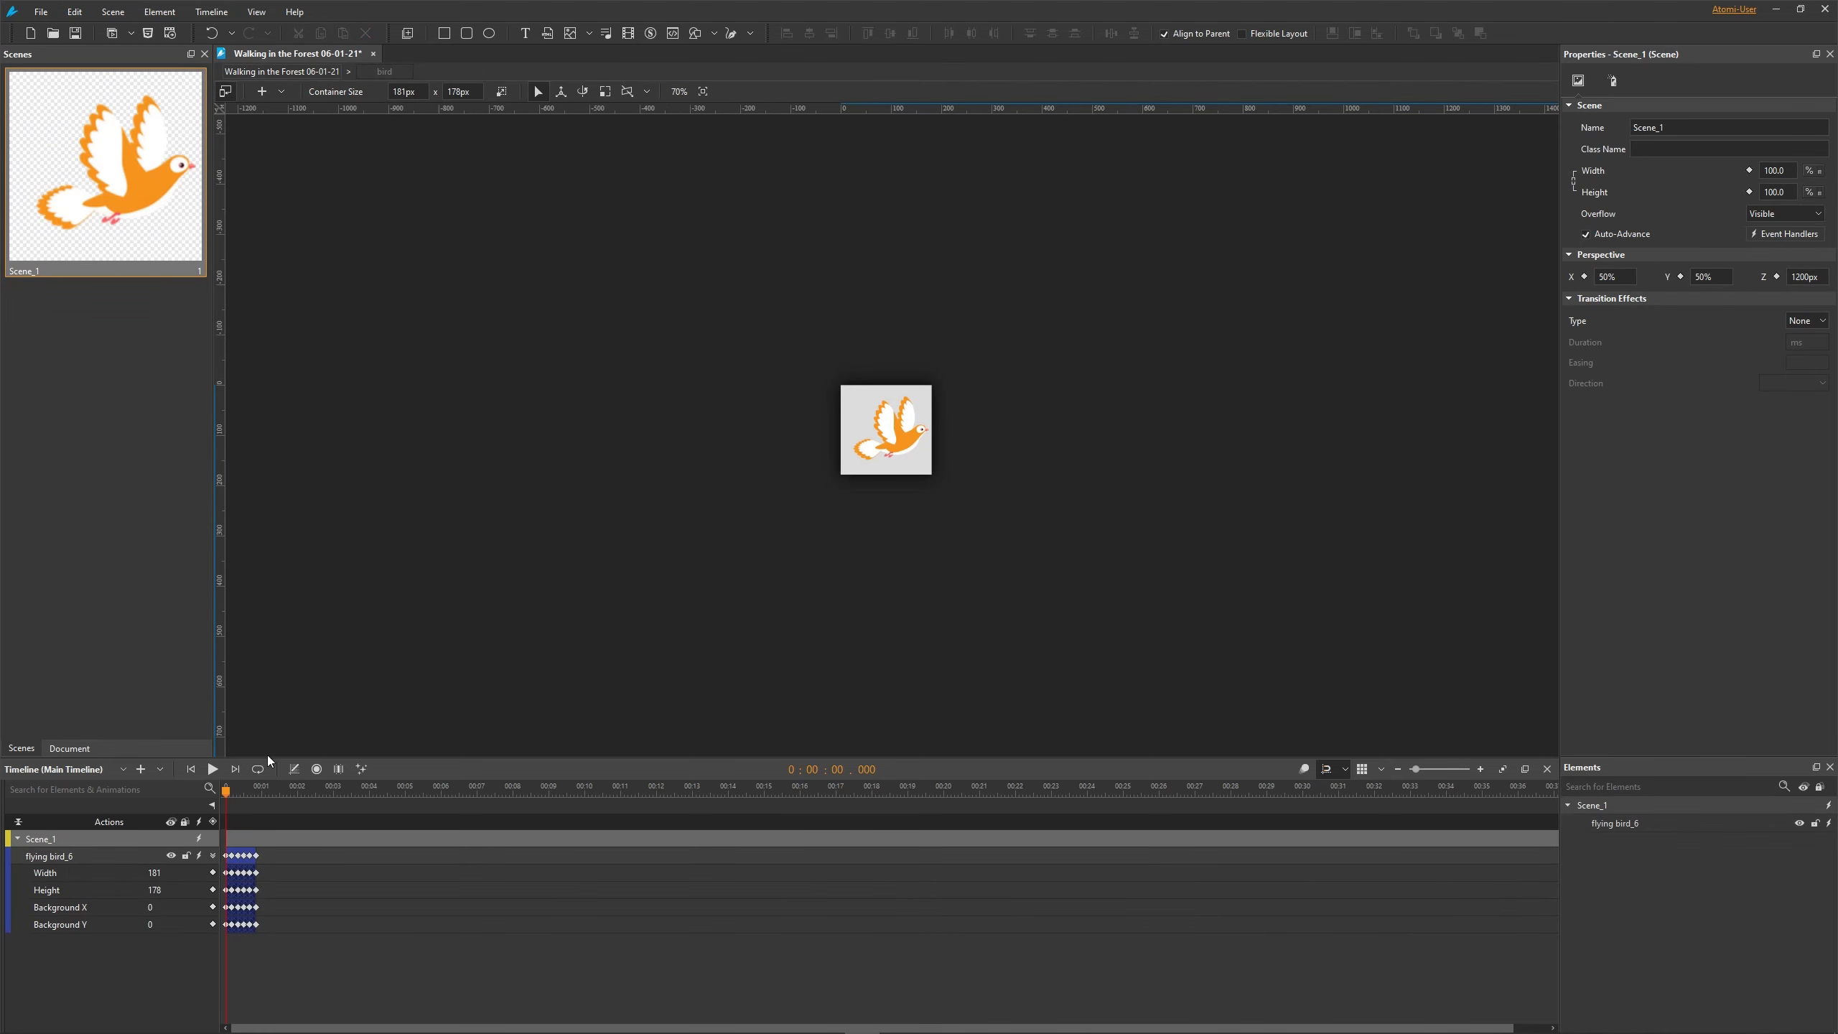
left_click(213, 770)
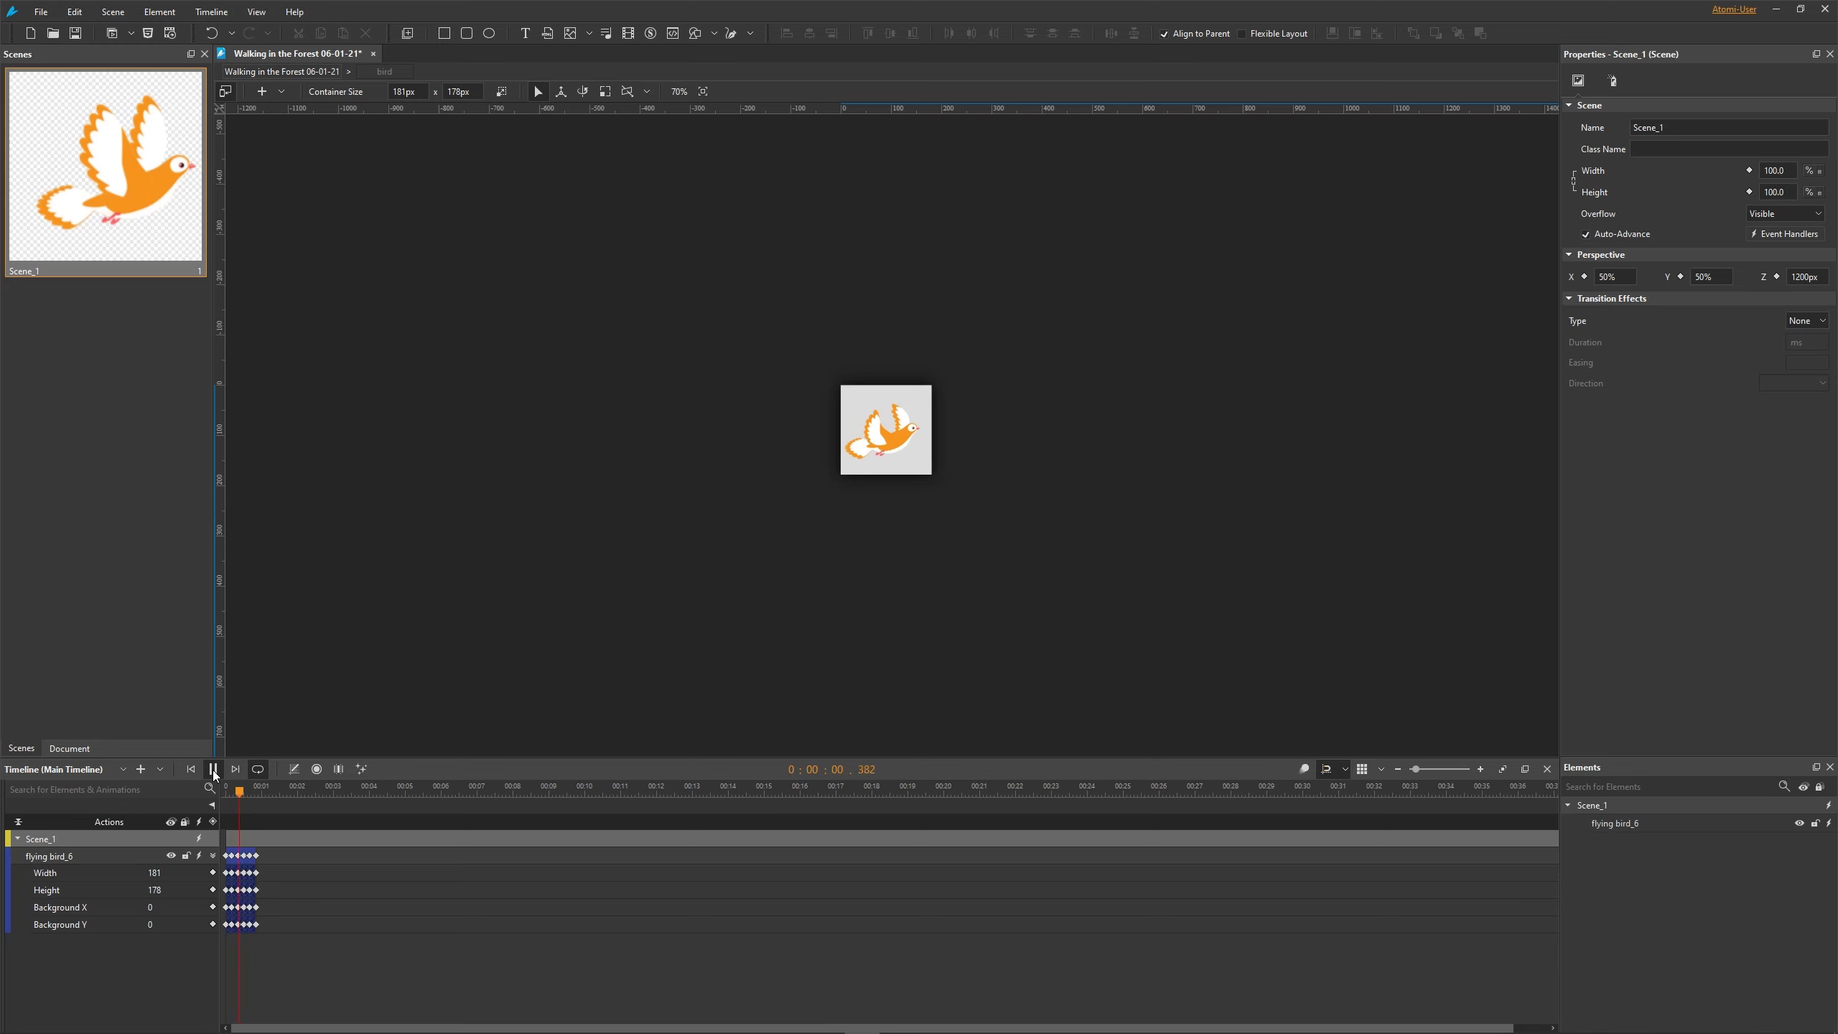
left_click(213, 771)
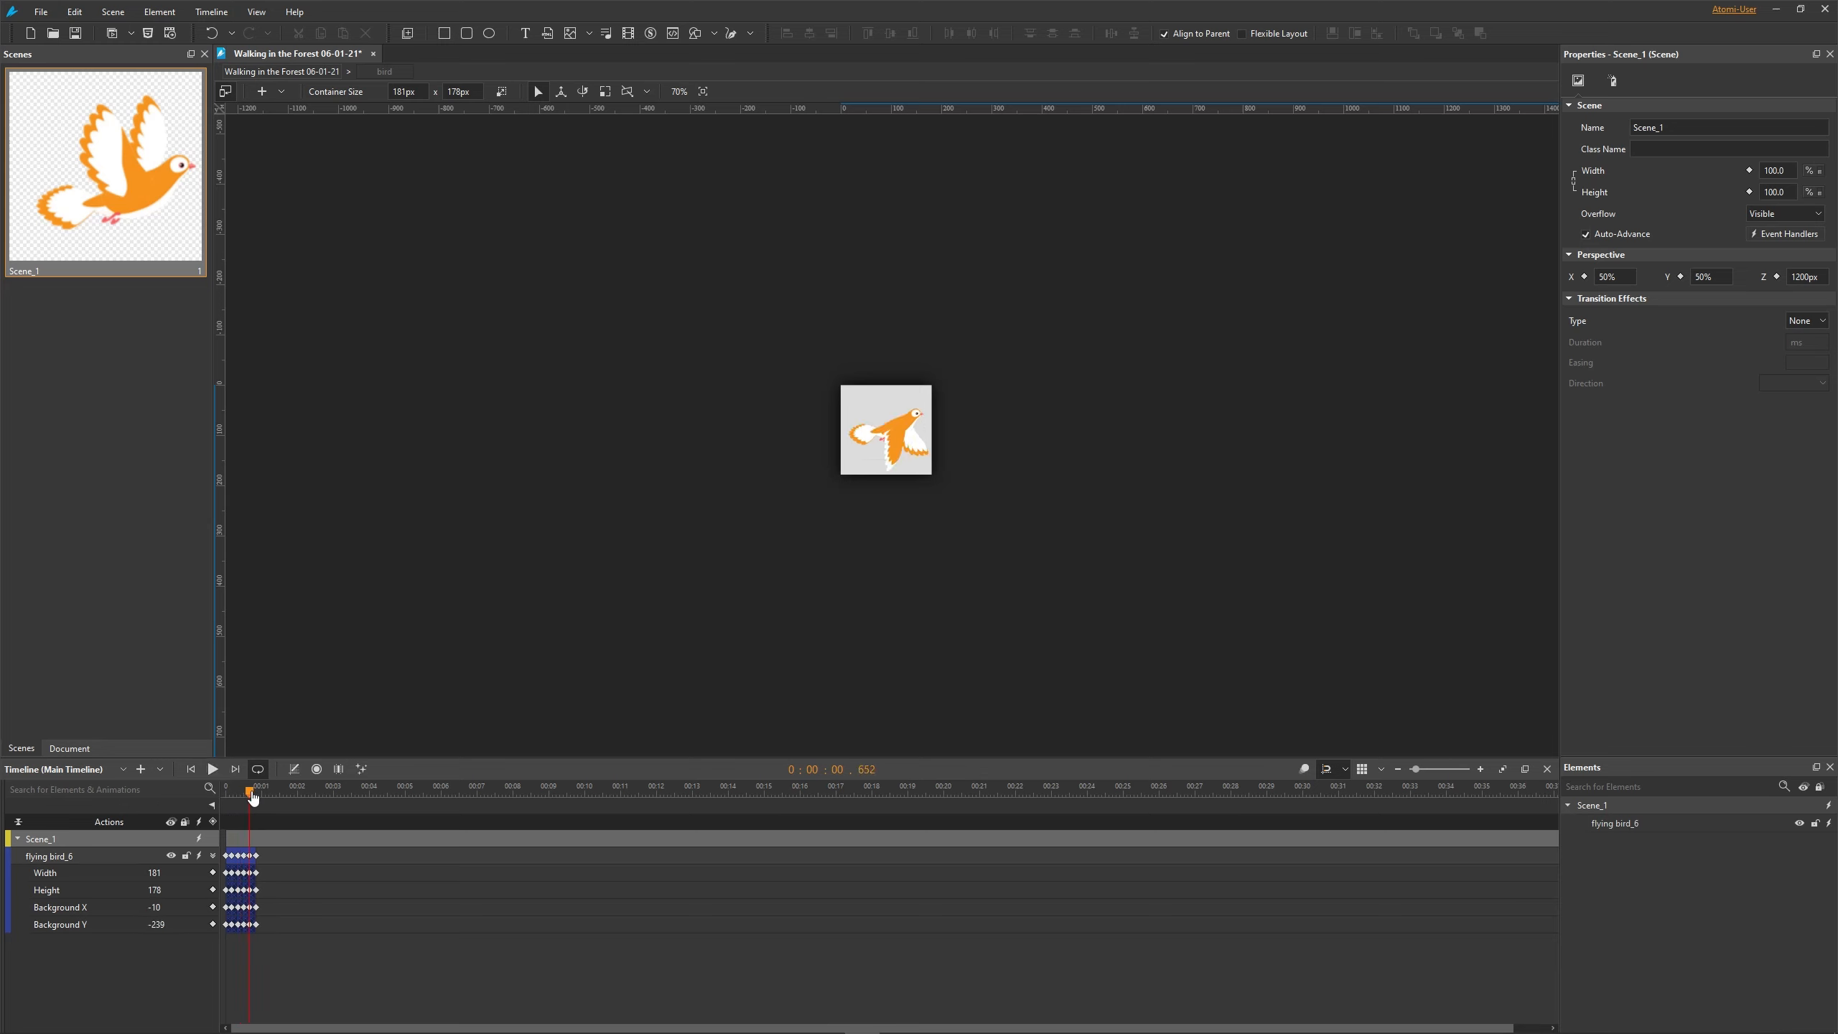
- Add a Start Timeline action to the symbol timeline's Complete event so the flapping loops
left_click(199, 823)
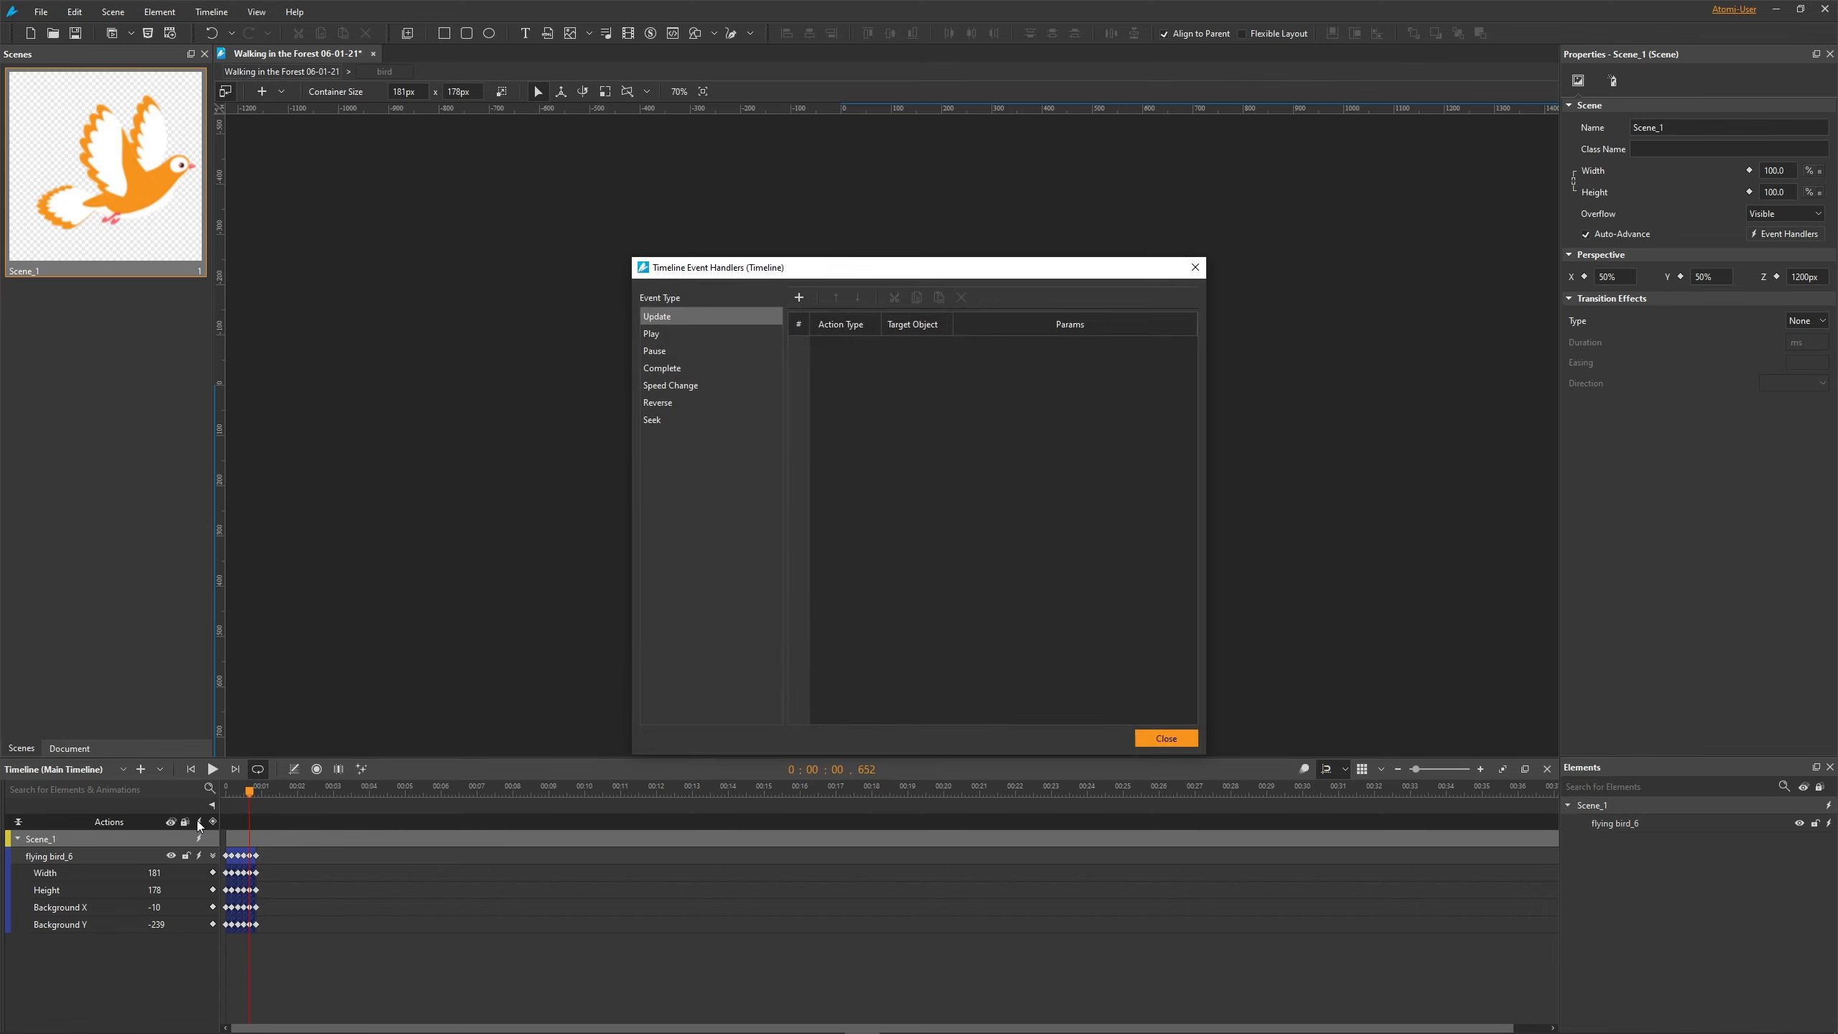
left_click(747, 370)
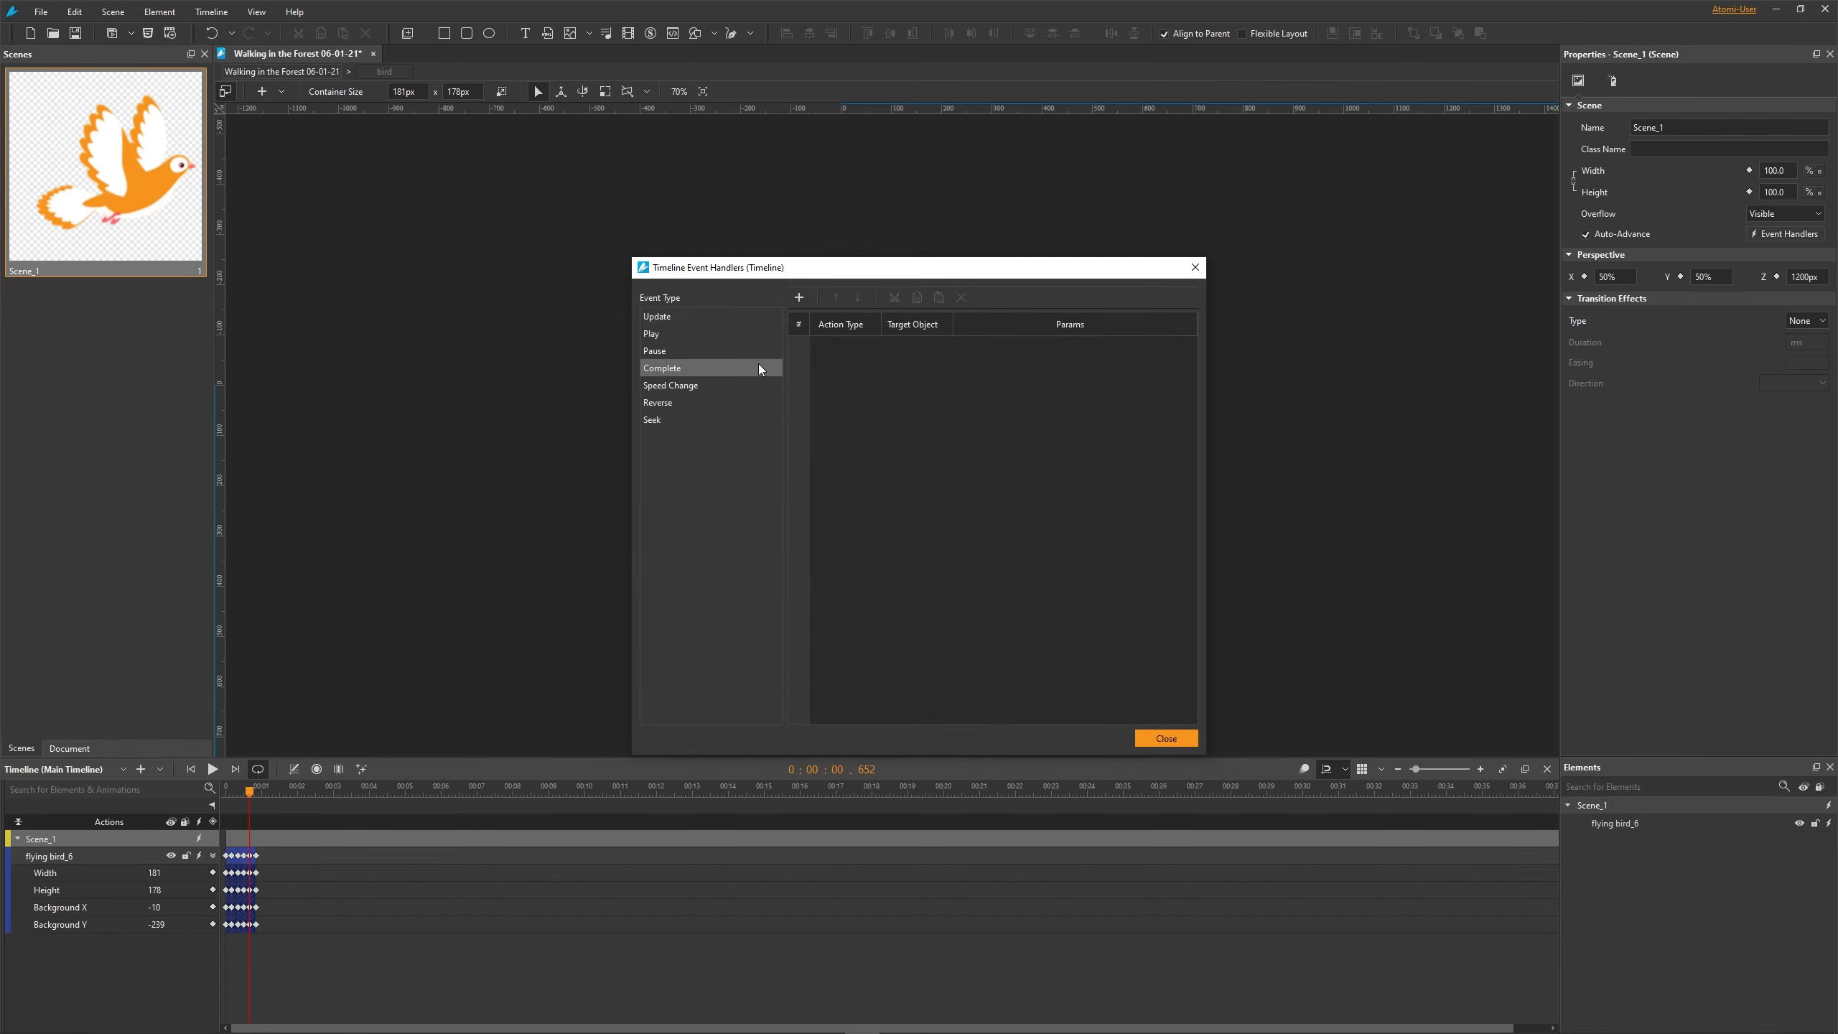
left_click(801, 297)
mouse_move(828, 319)
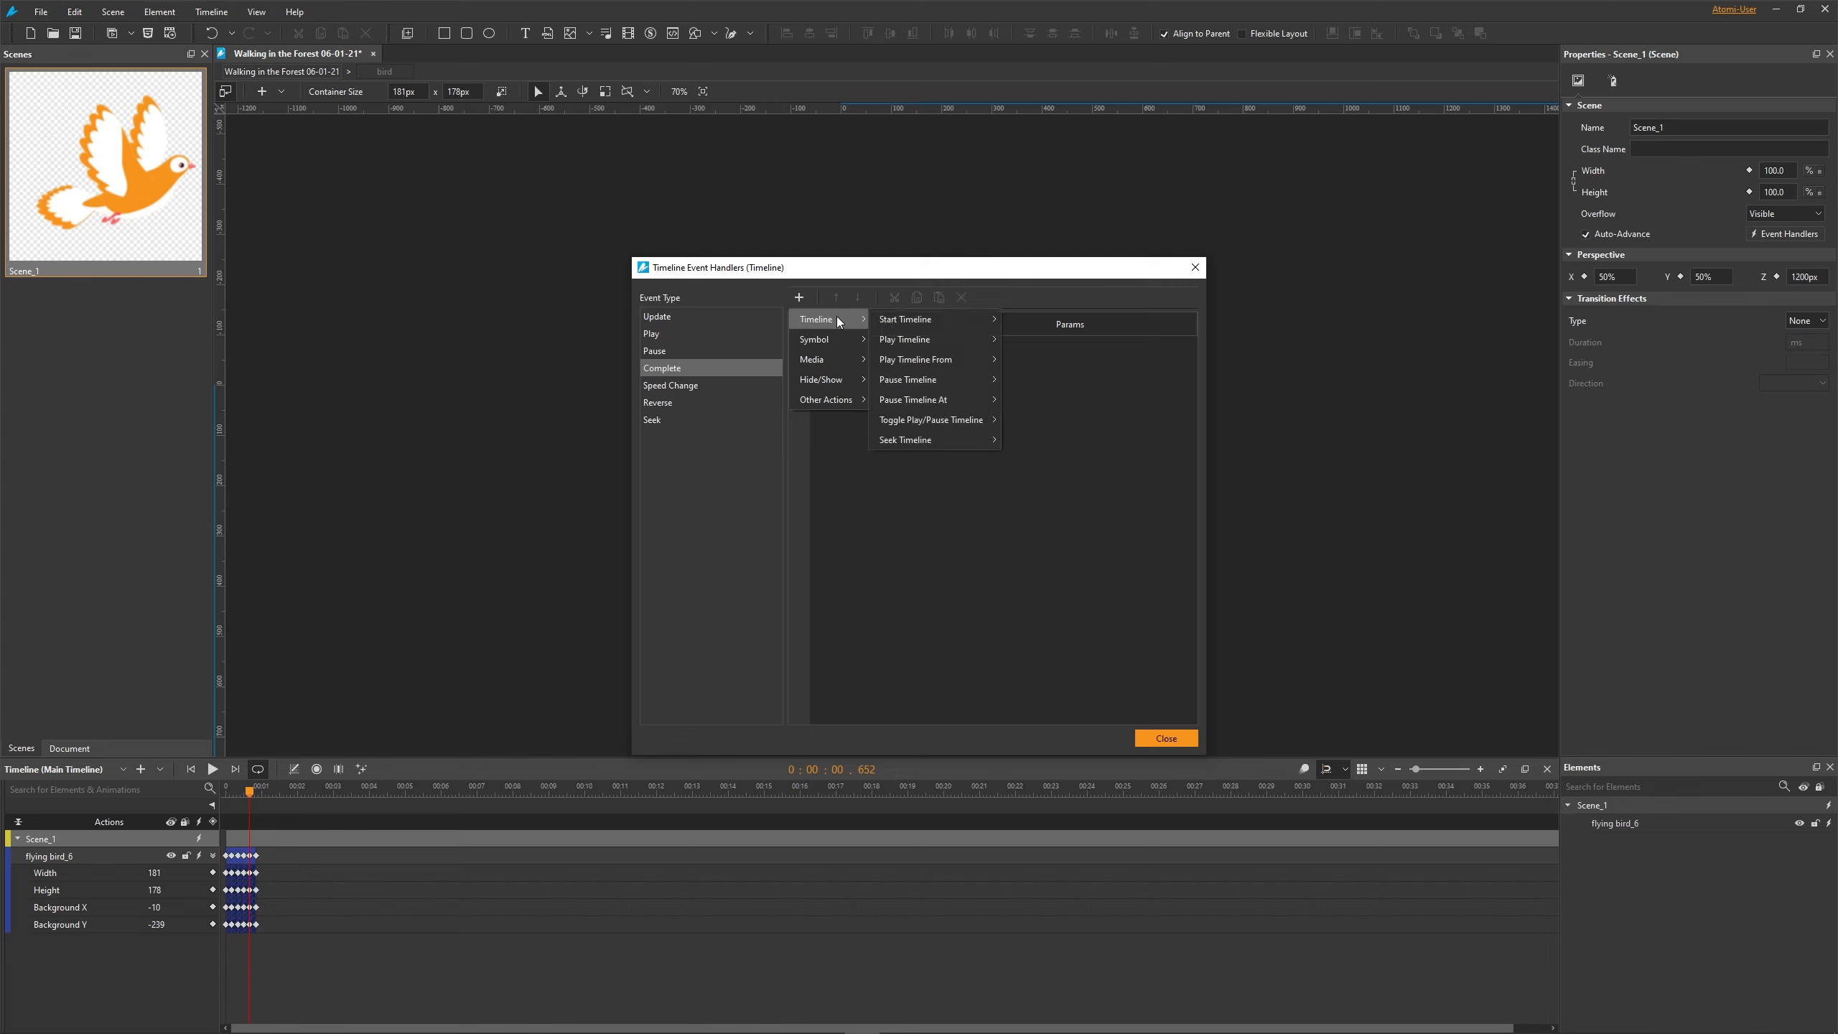
mouse_move(918, 319)
left_click(1042, 340)
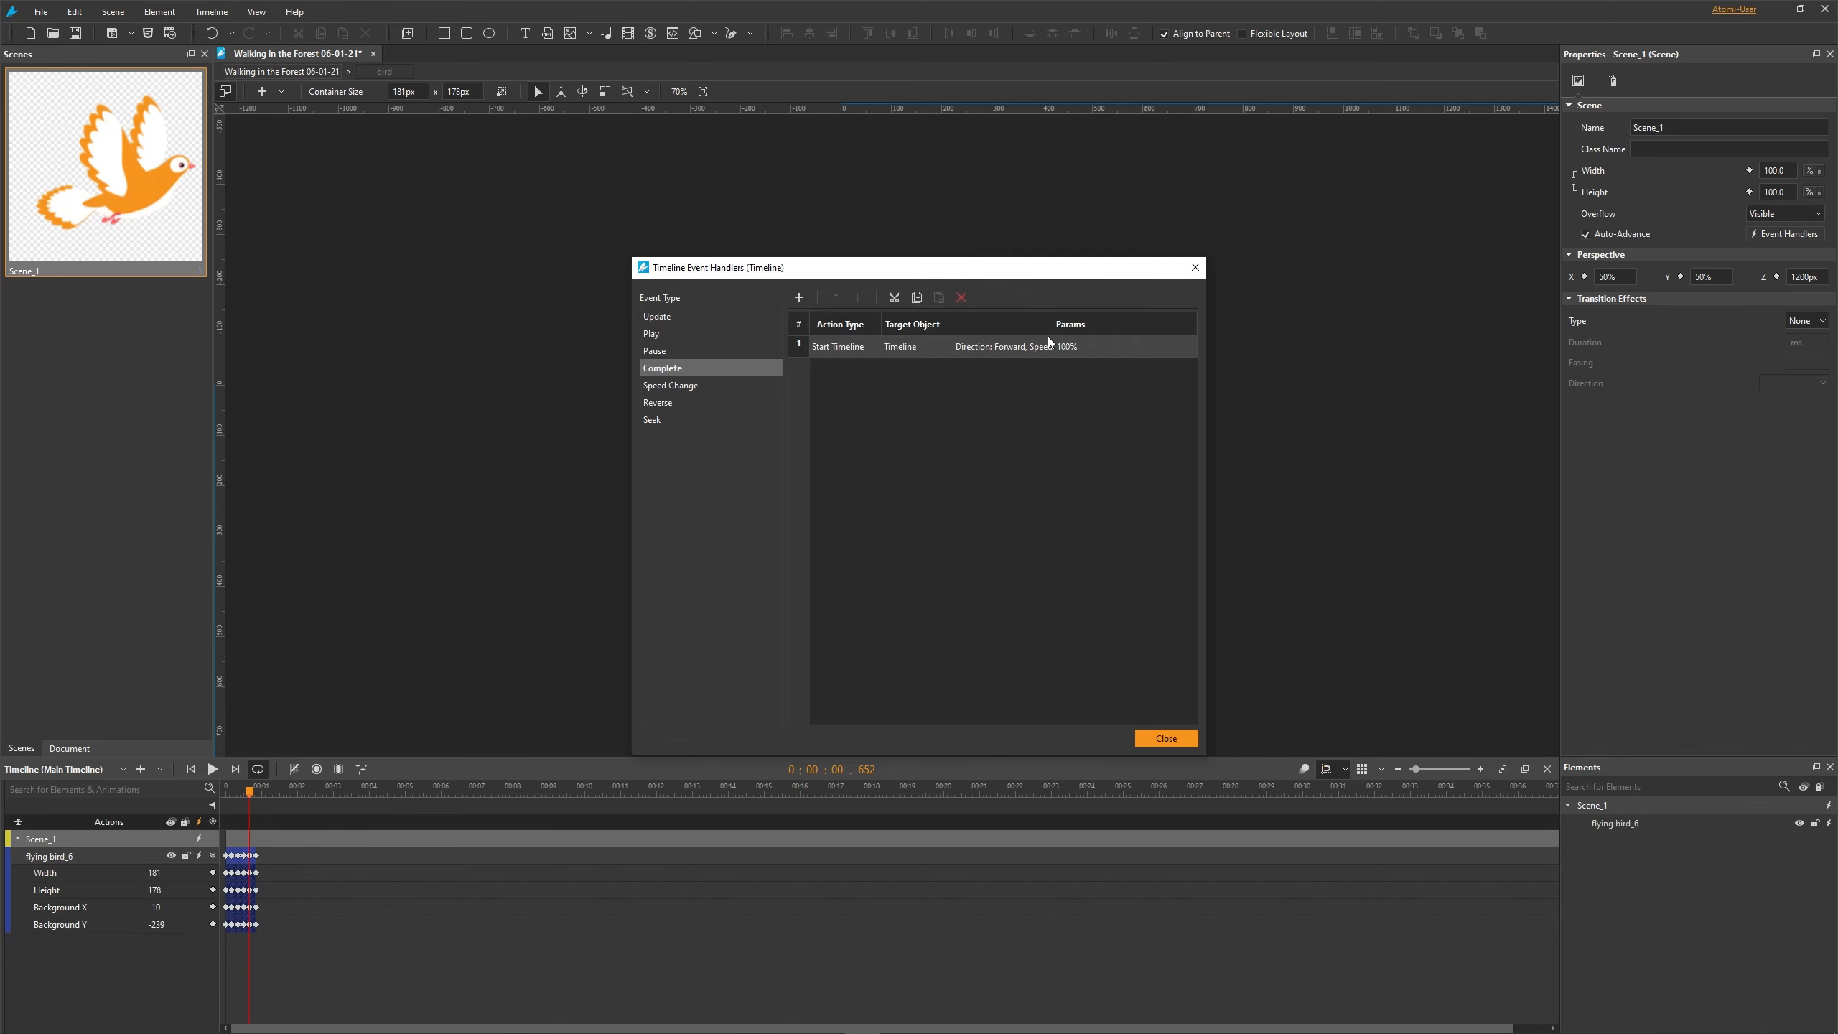
left_click(1172, 740)
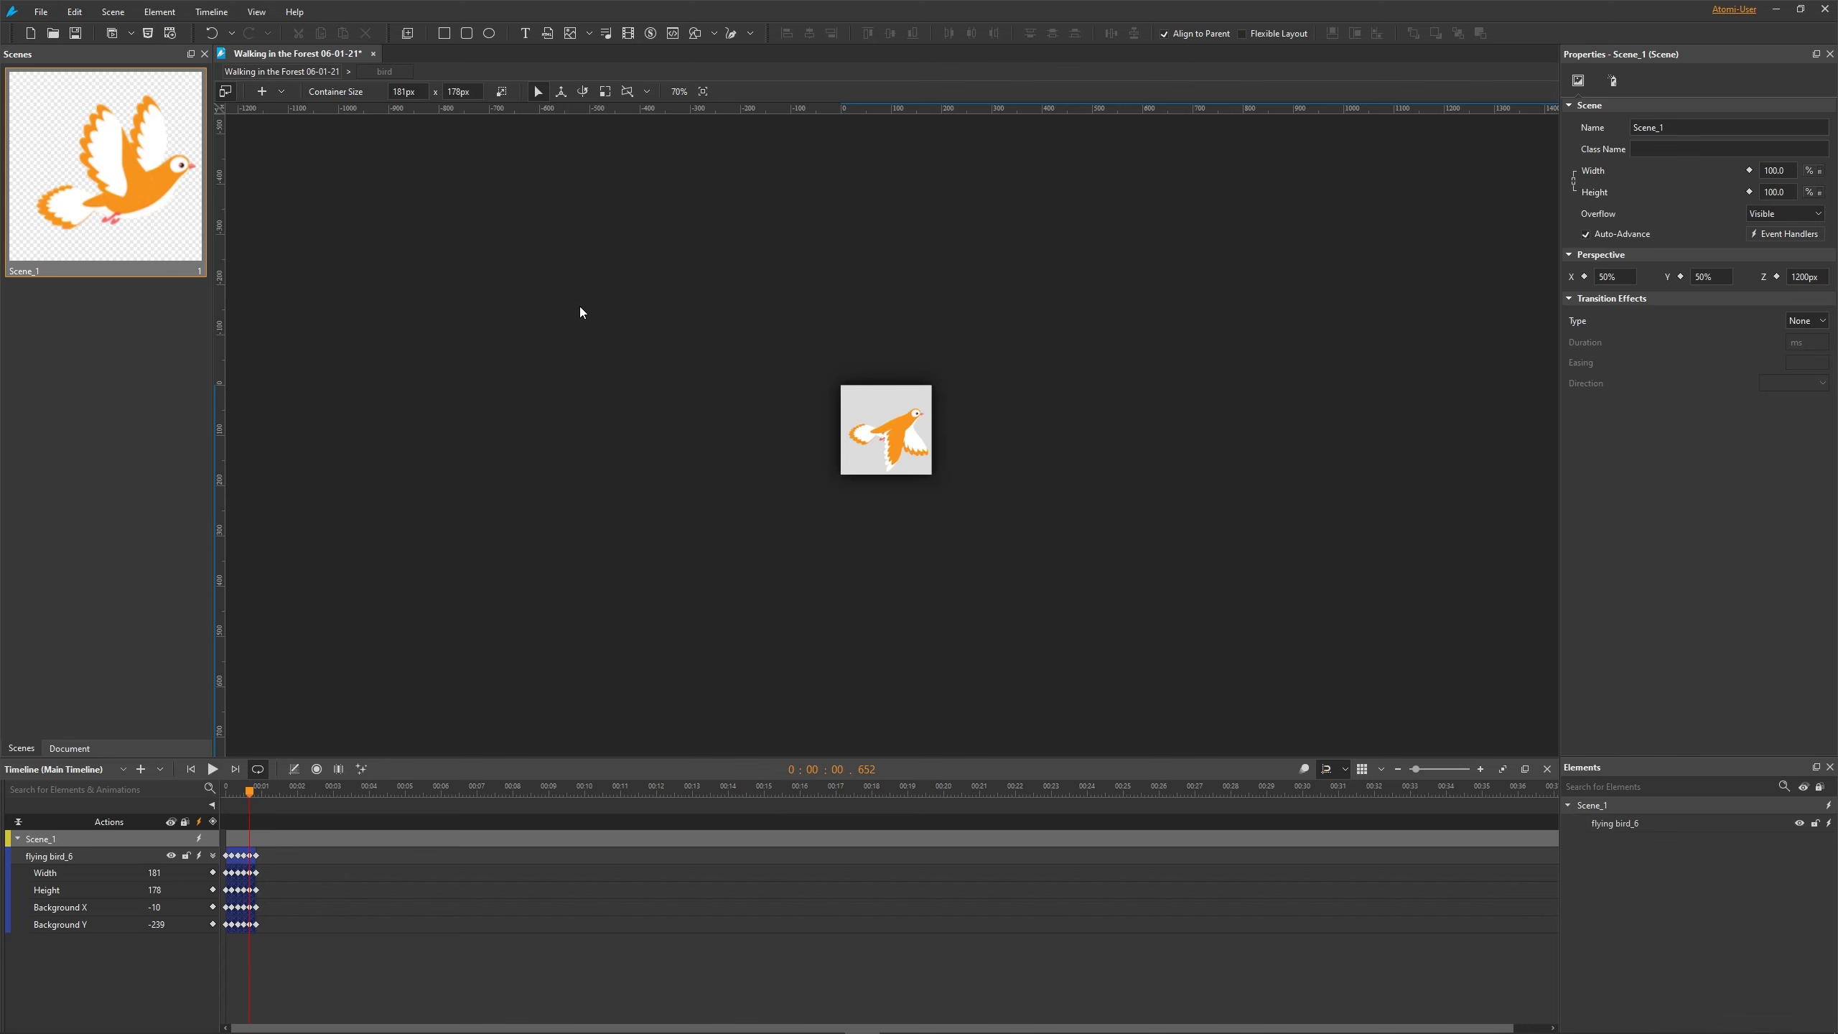
- Return to the main scene and add a Start Symbol trigger for bird at the start of the main timeline
left_click(316, 70)
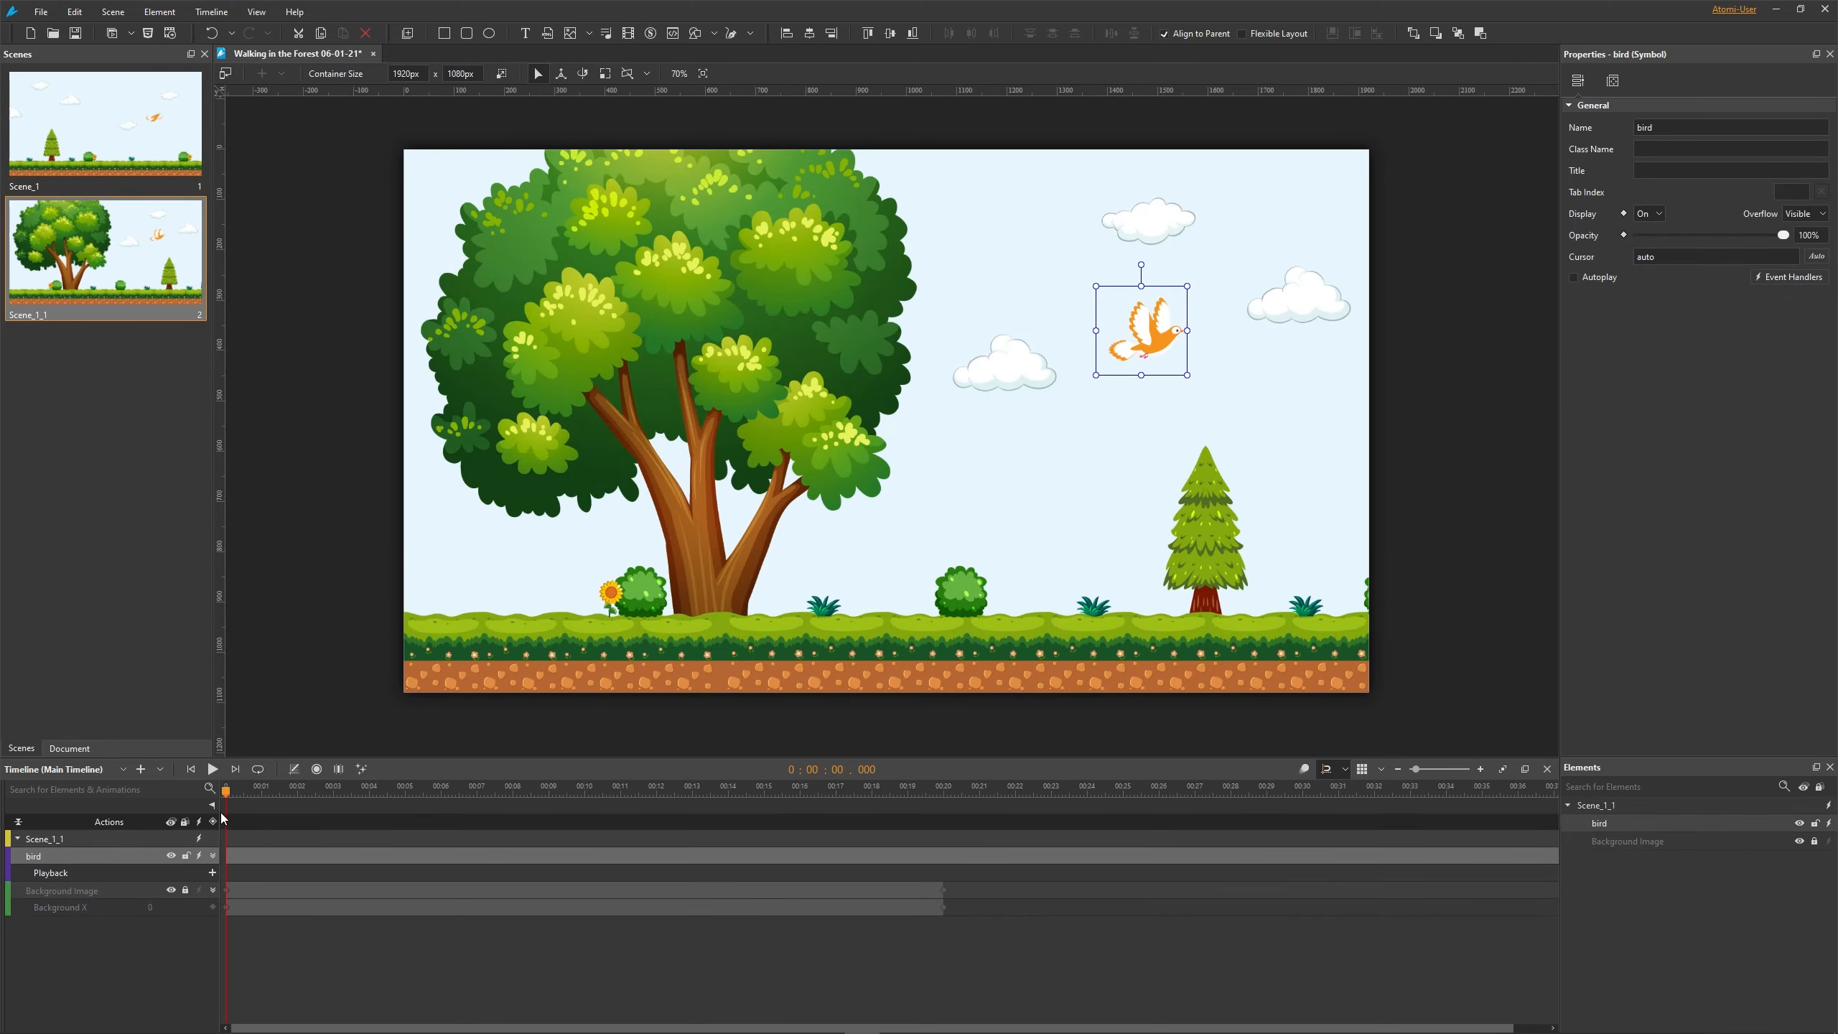
left_click(212, 821)
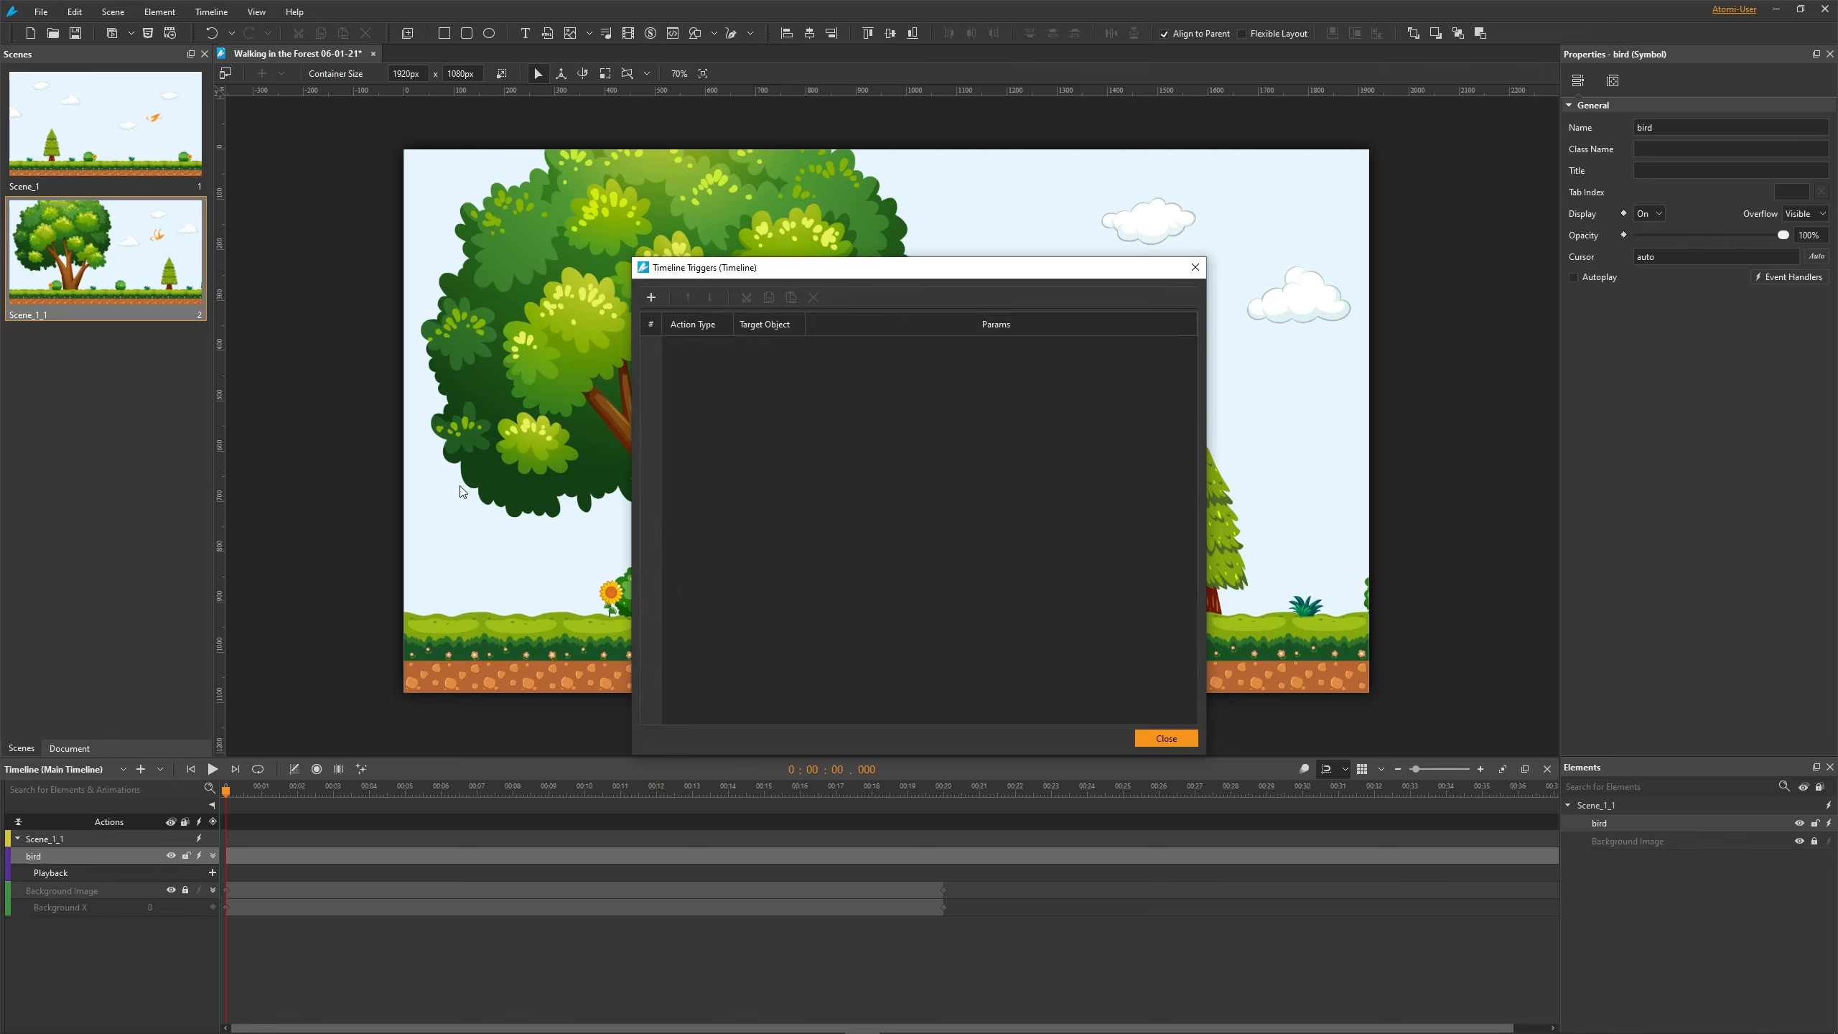
left_click(646, 301)
mouse_move(698, 339)
mouse_move(795, 338)
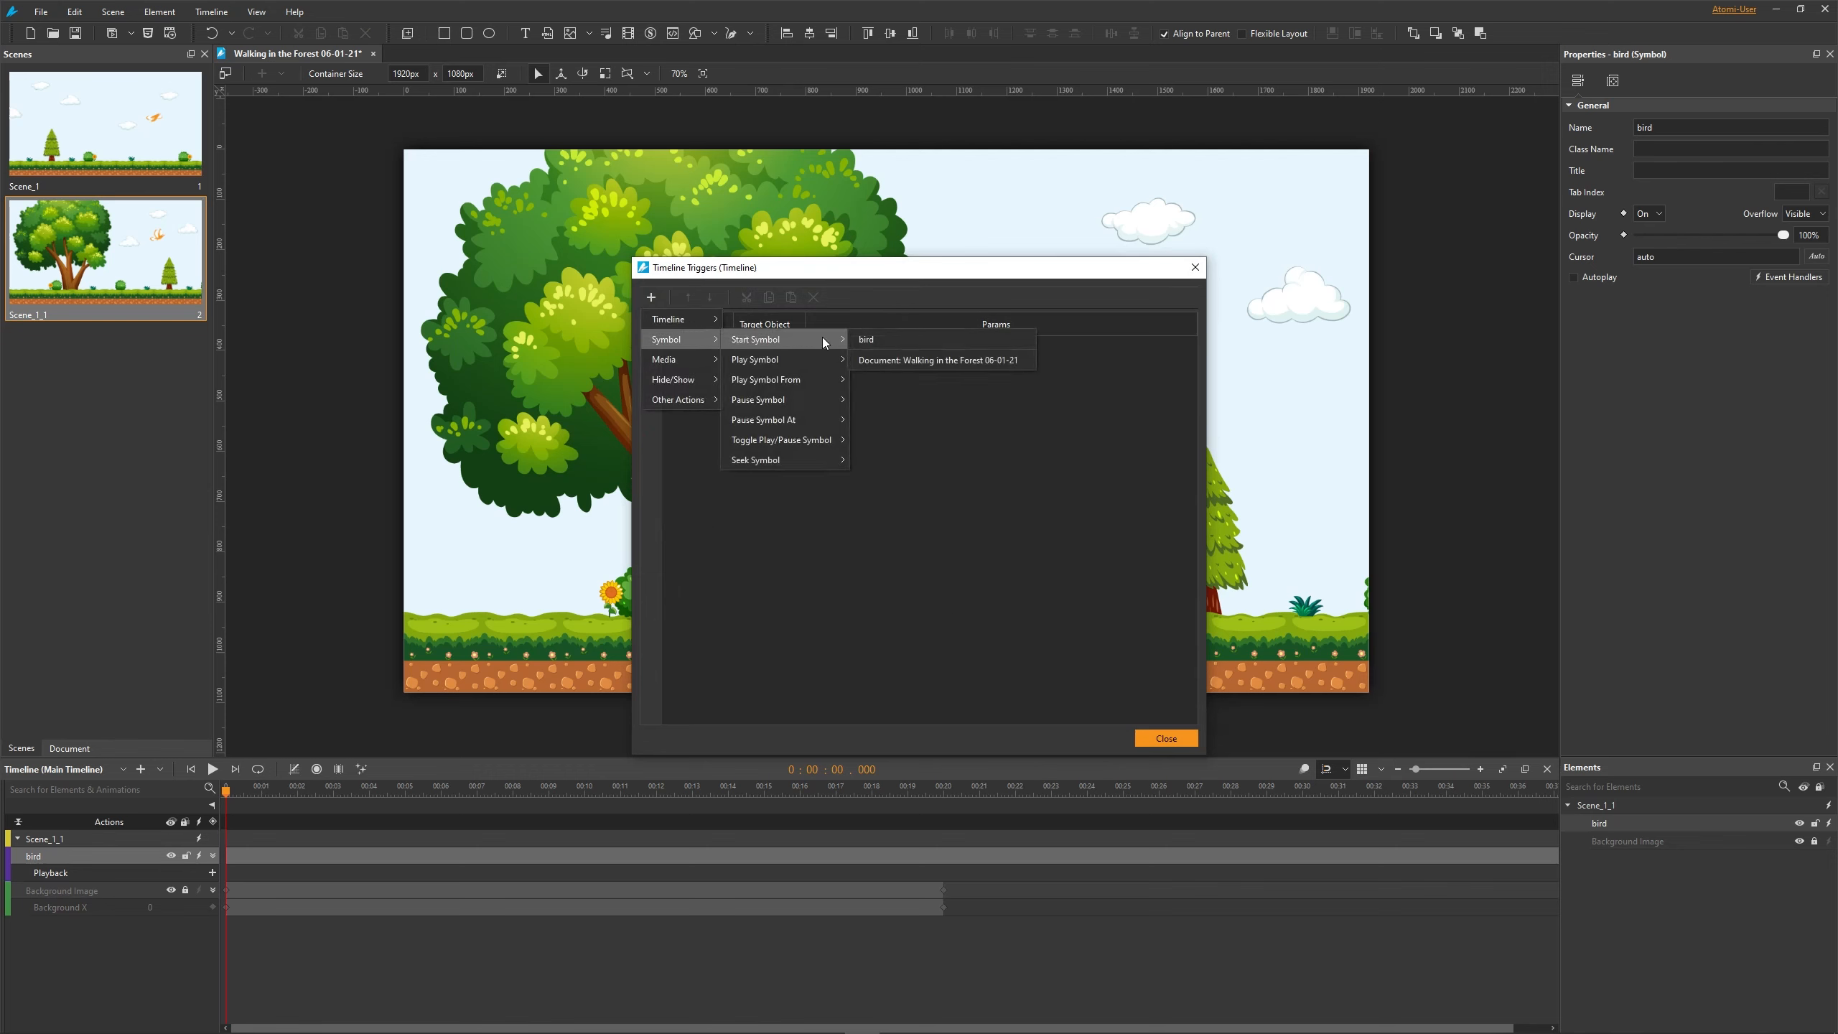
left_click(886, 337)
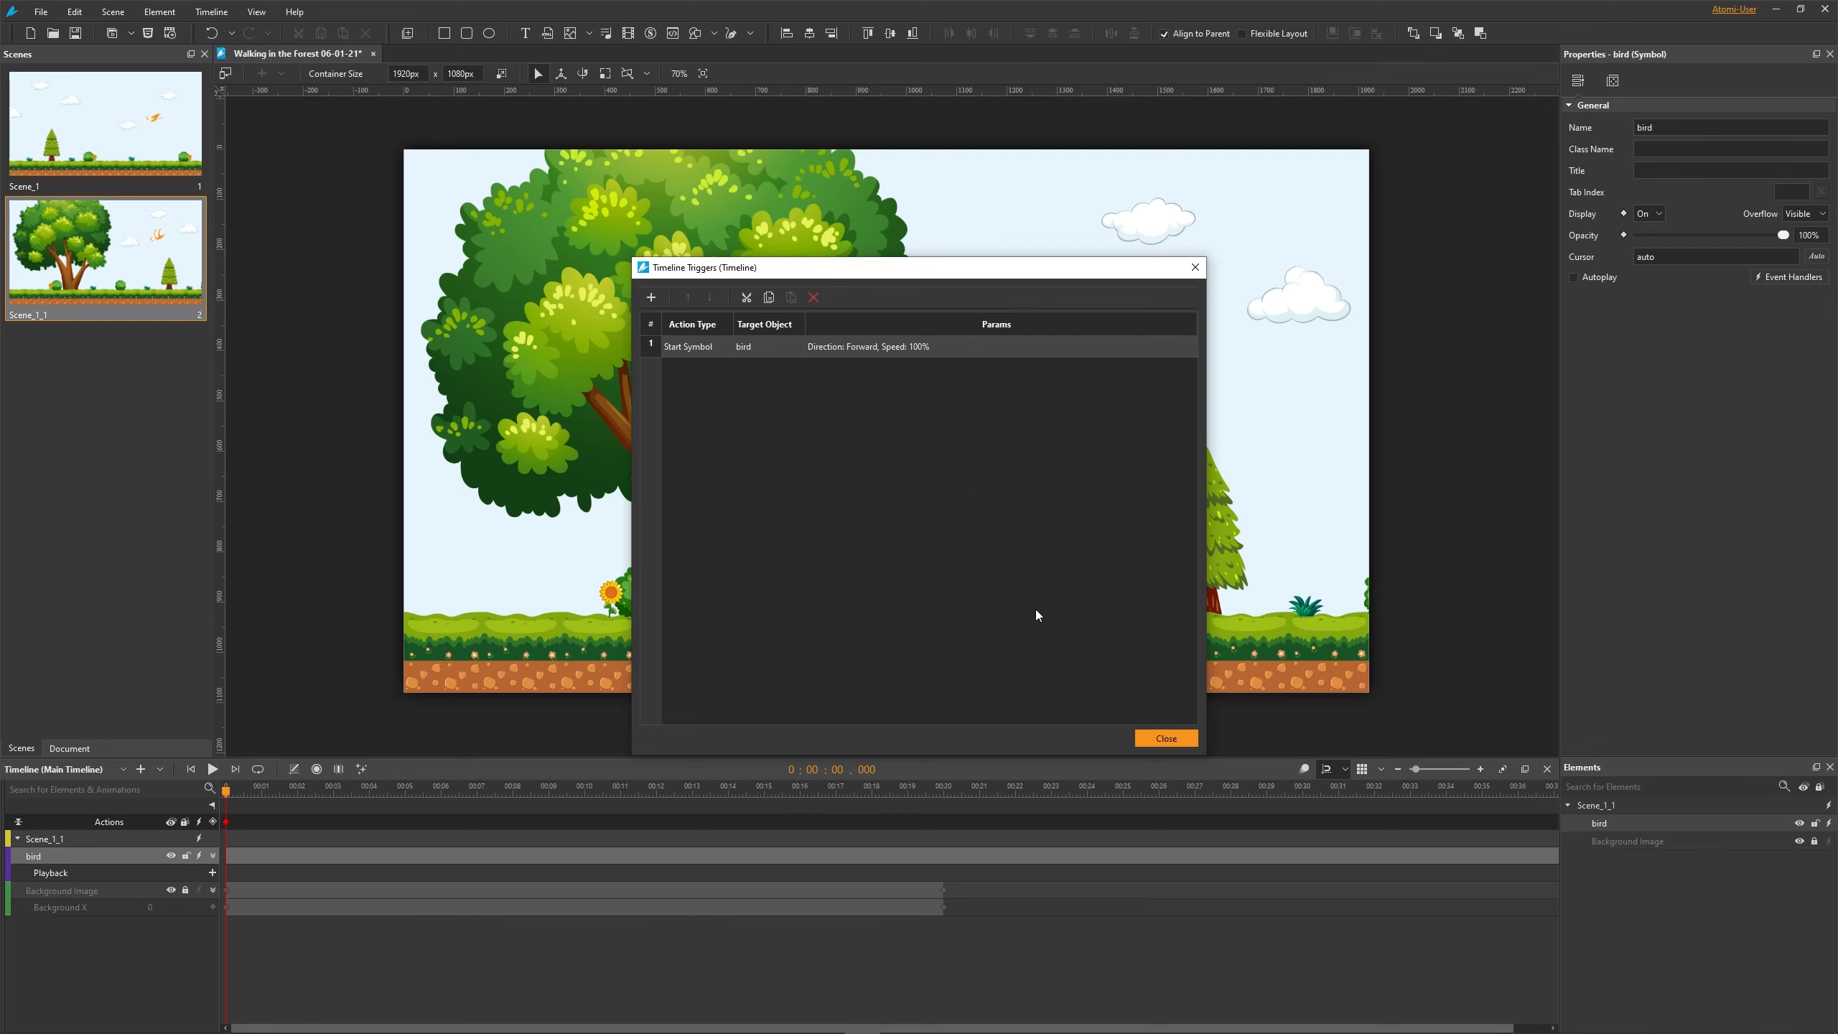
left_click(1167, 739)
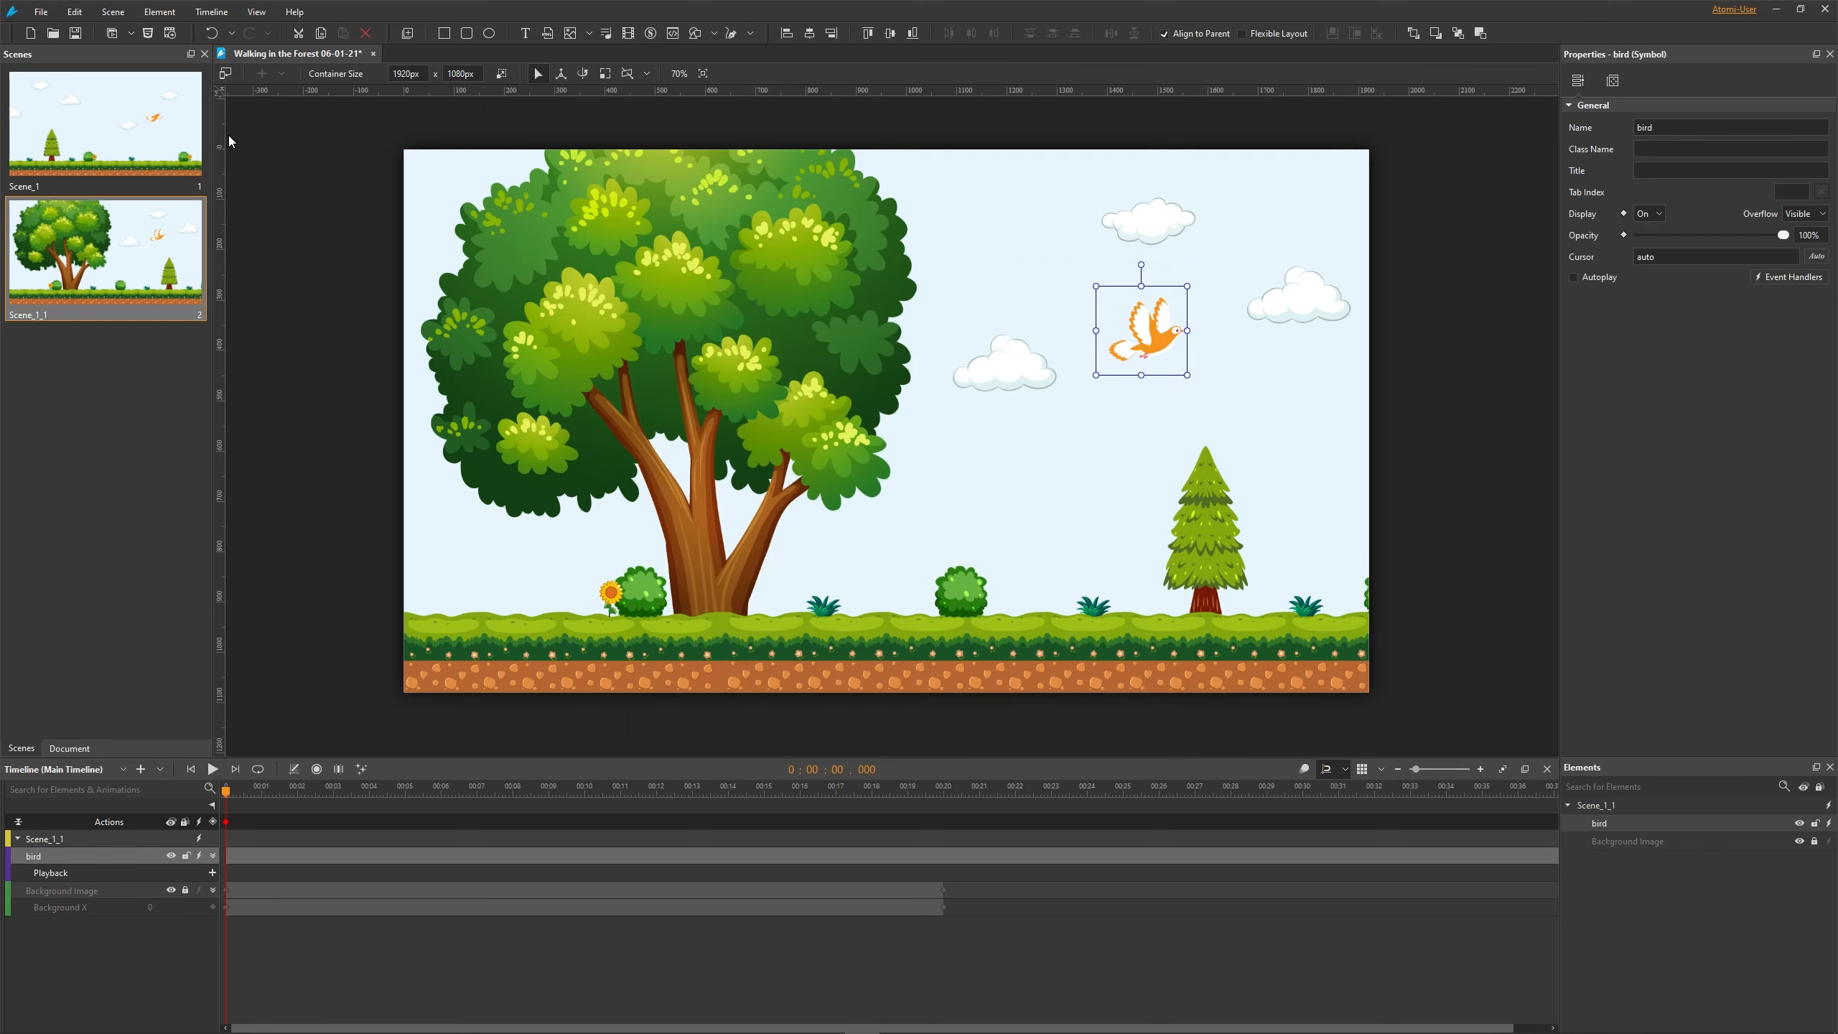
- Preview the current scene in the browser
left_click(130, 33)
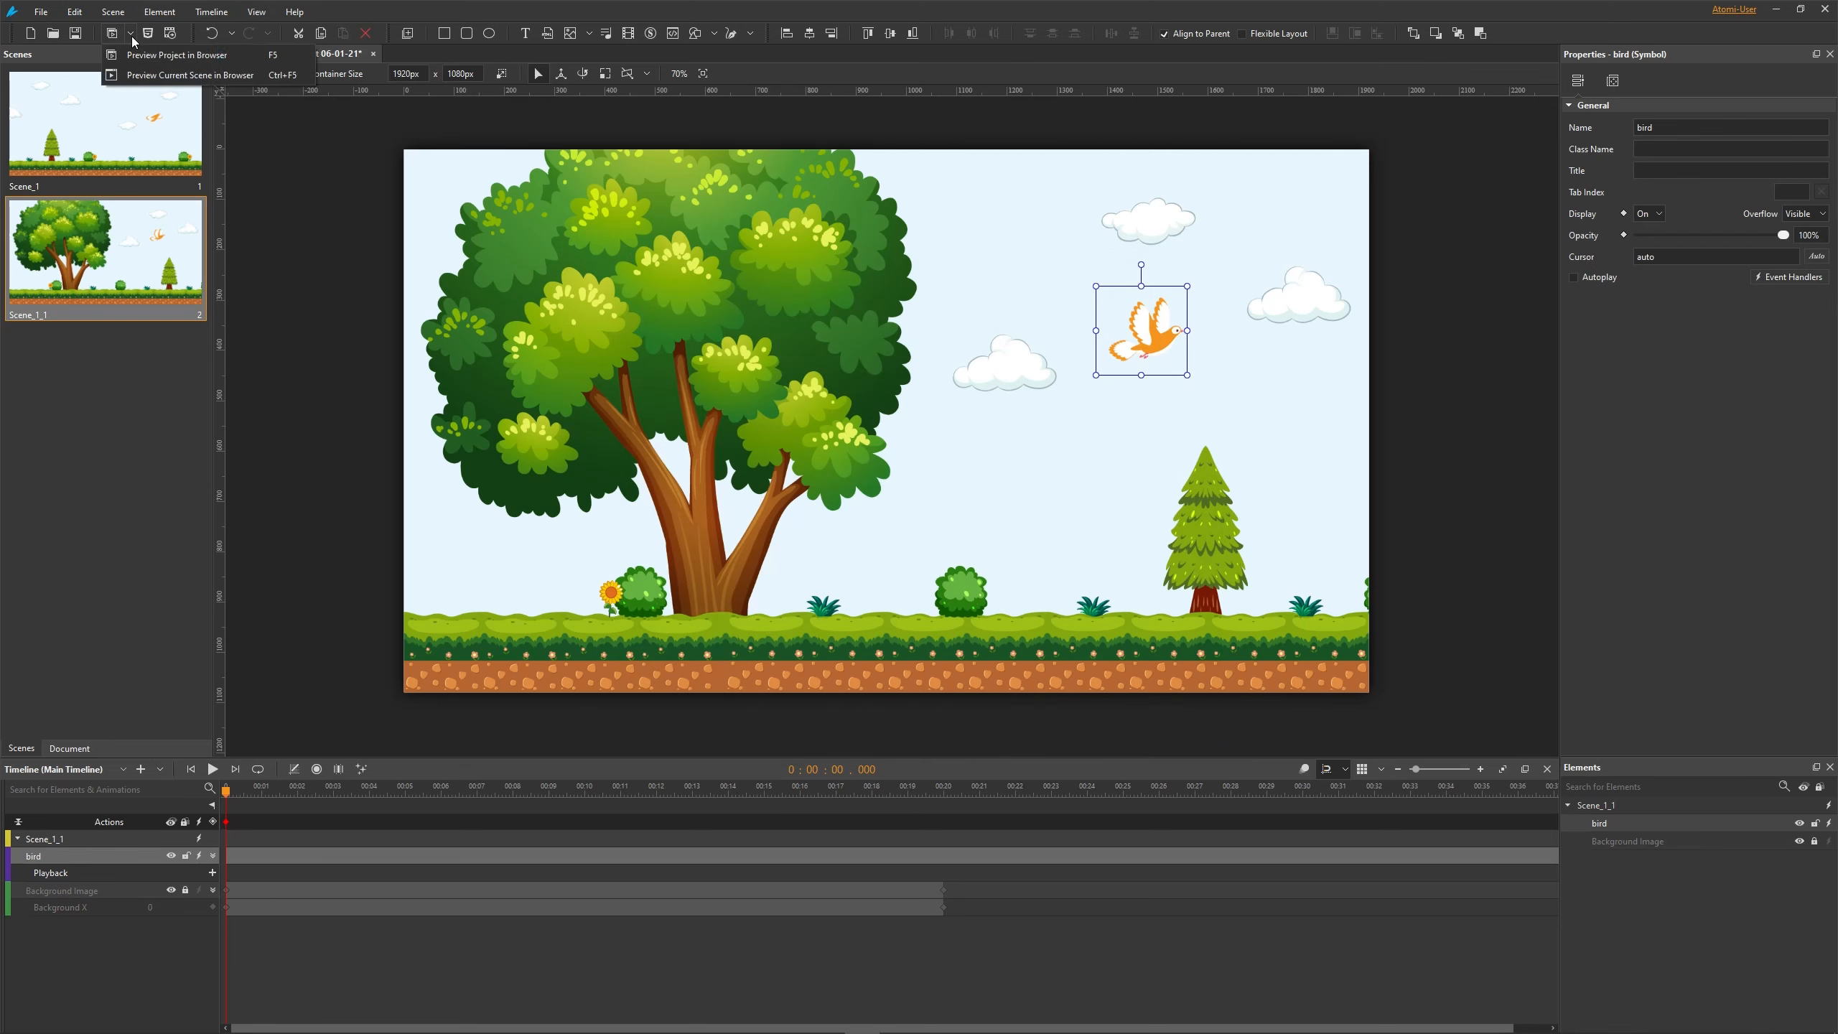
left_click(161, 77)
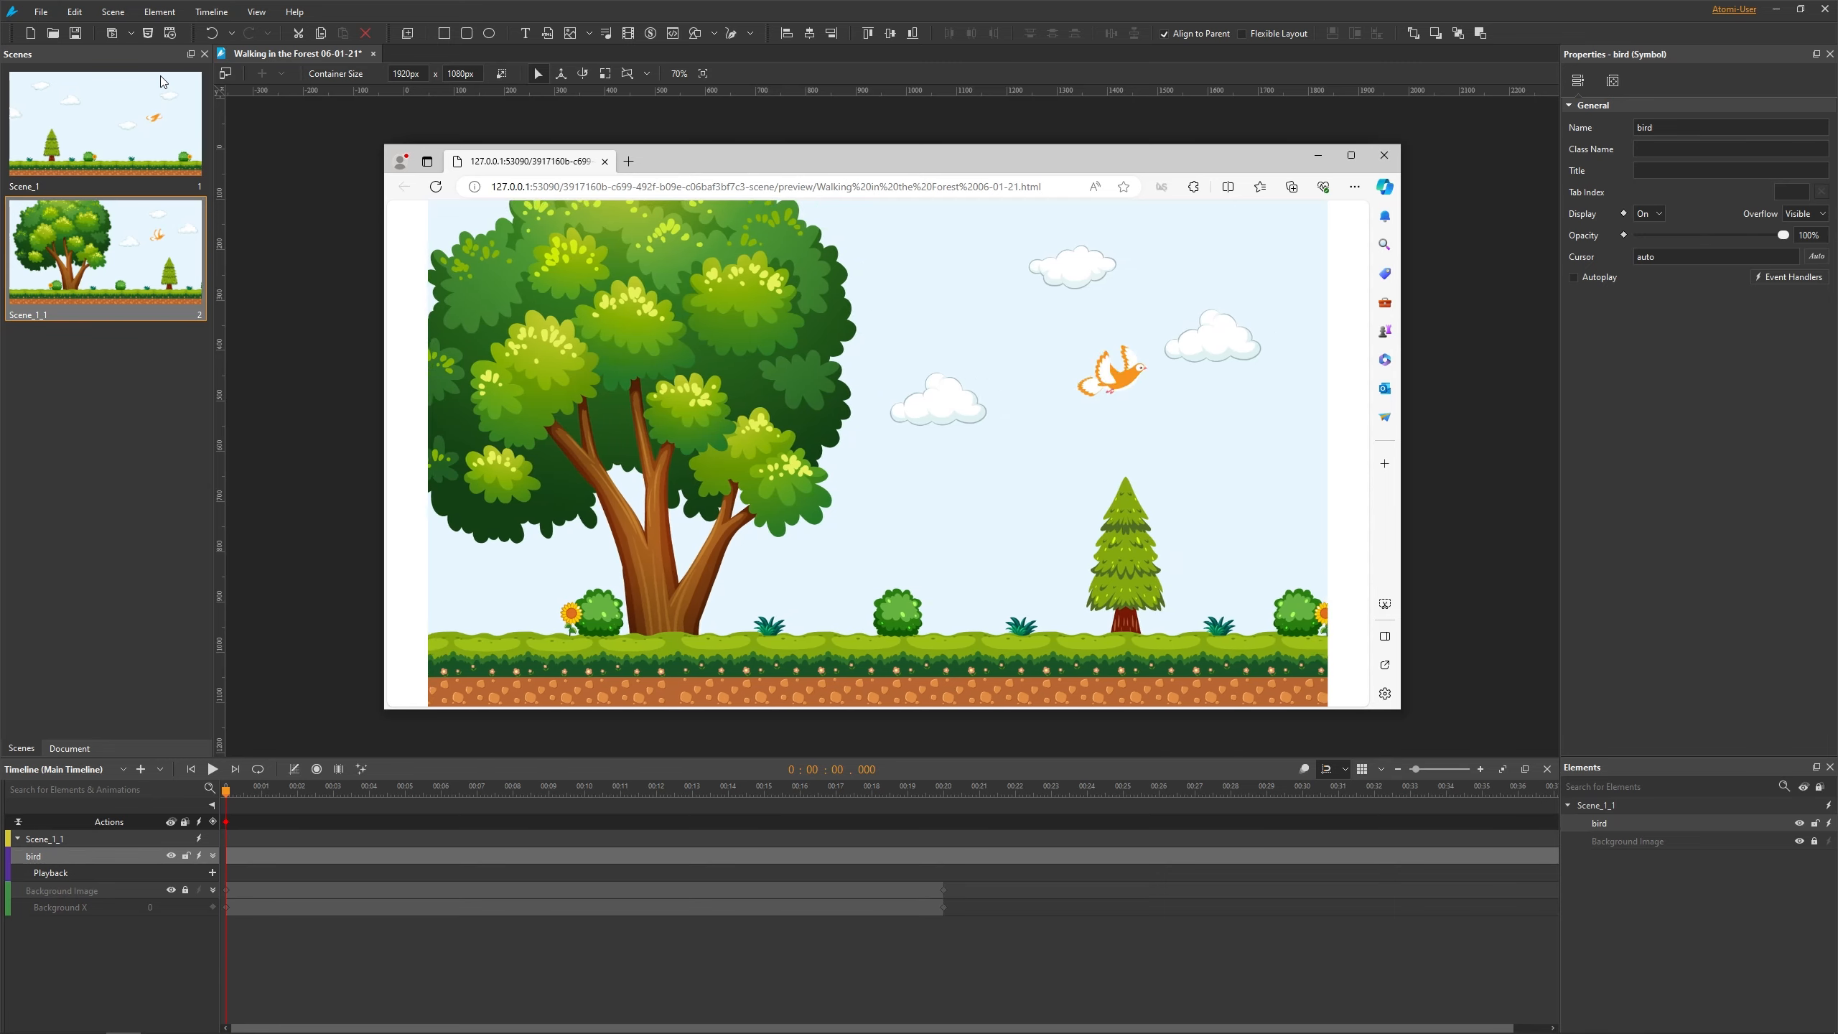